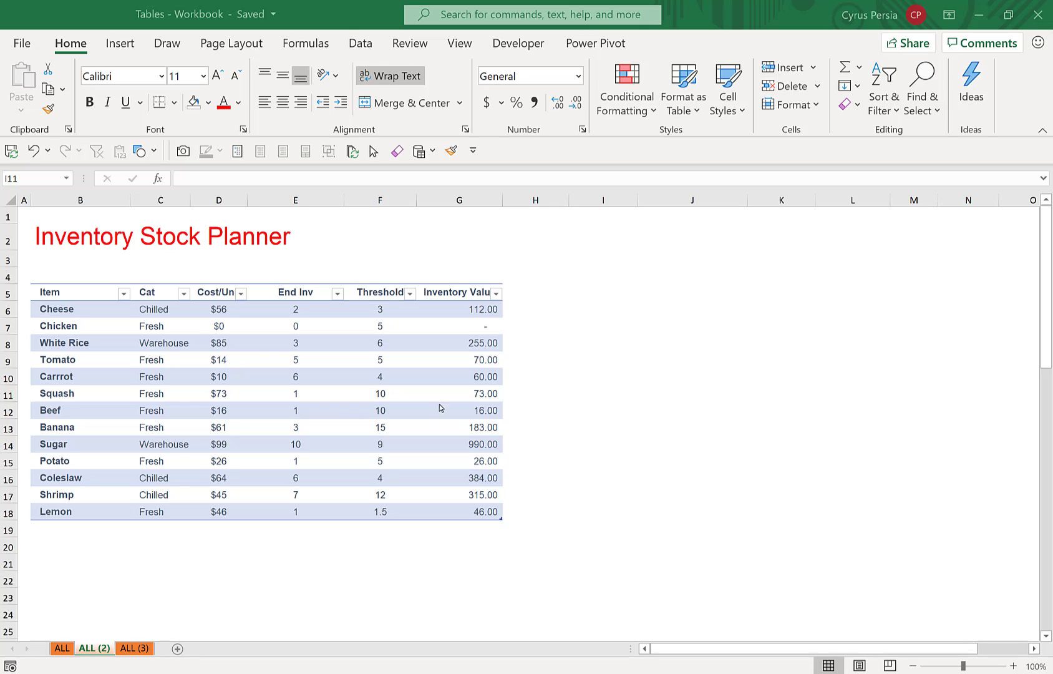
Move the whole Cat column of the inventory table between the End Inv and Threshold columns
click(259, 349)
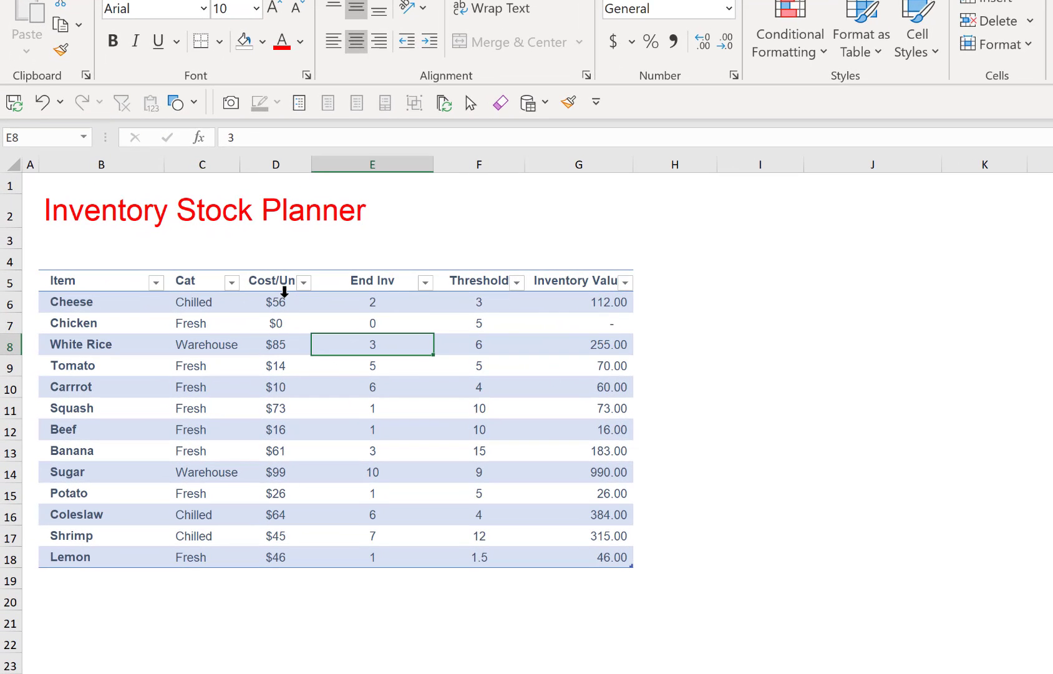
click(214, 271)
click(207, 274)
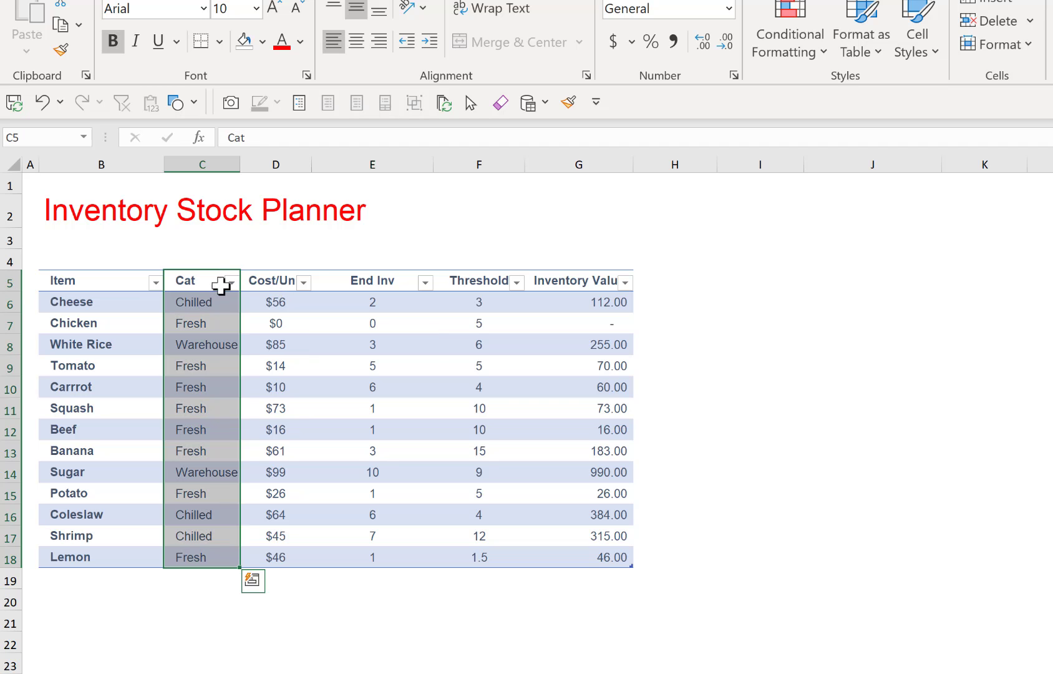
drag(240, 301, 397, 314)
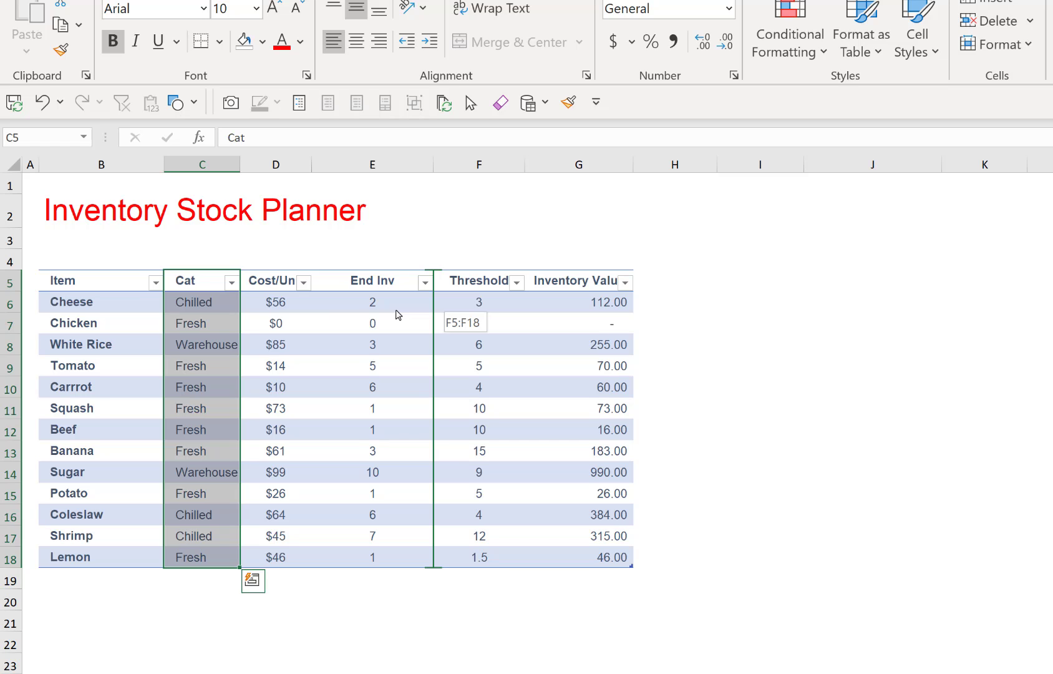
drag(397, 313, 397, 314)
drag(396, 314, 442, 314)
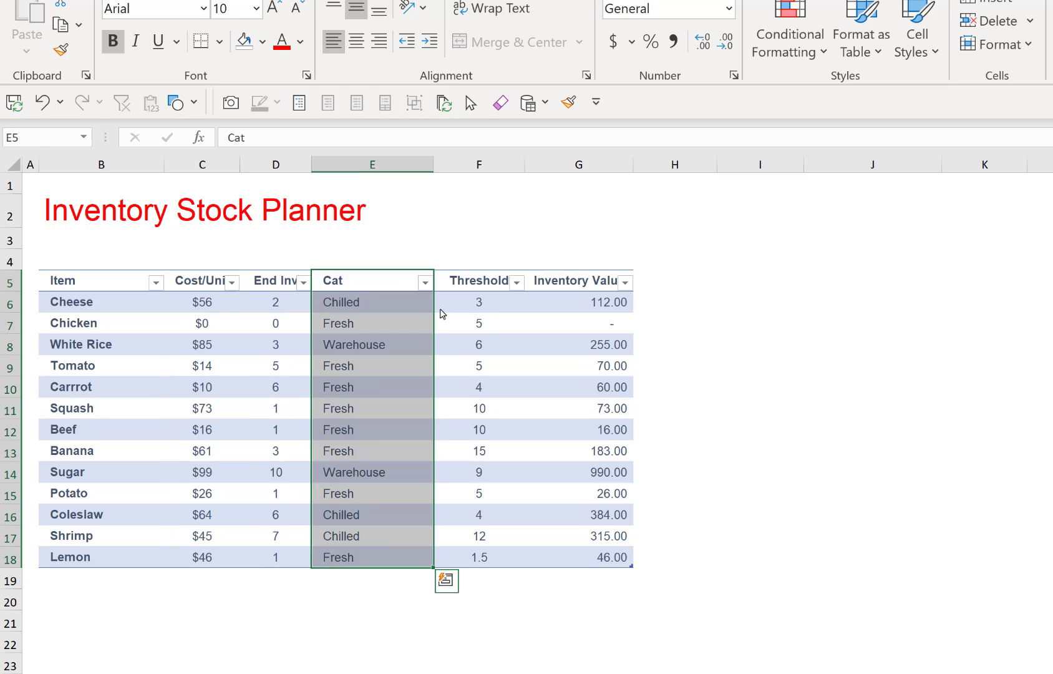
Move the White Rice table row down between the Beef and Banana rows
click(203, 344)
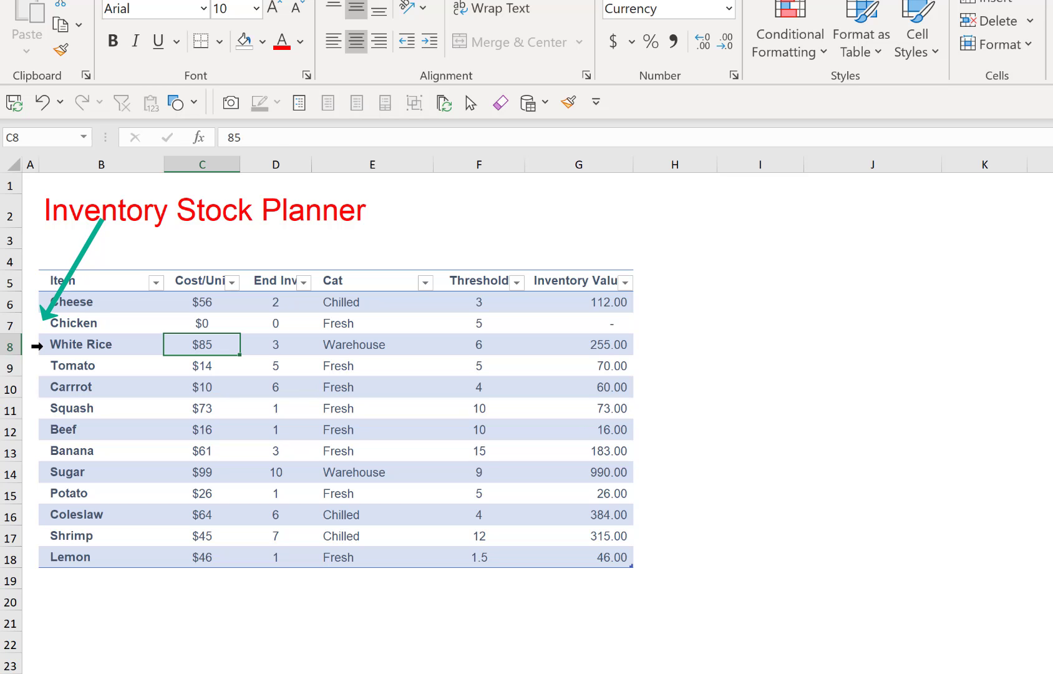
click(37, 346)
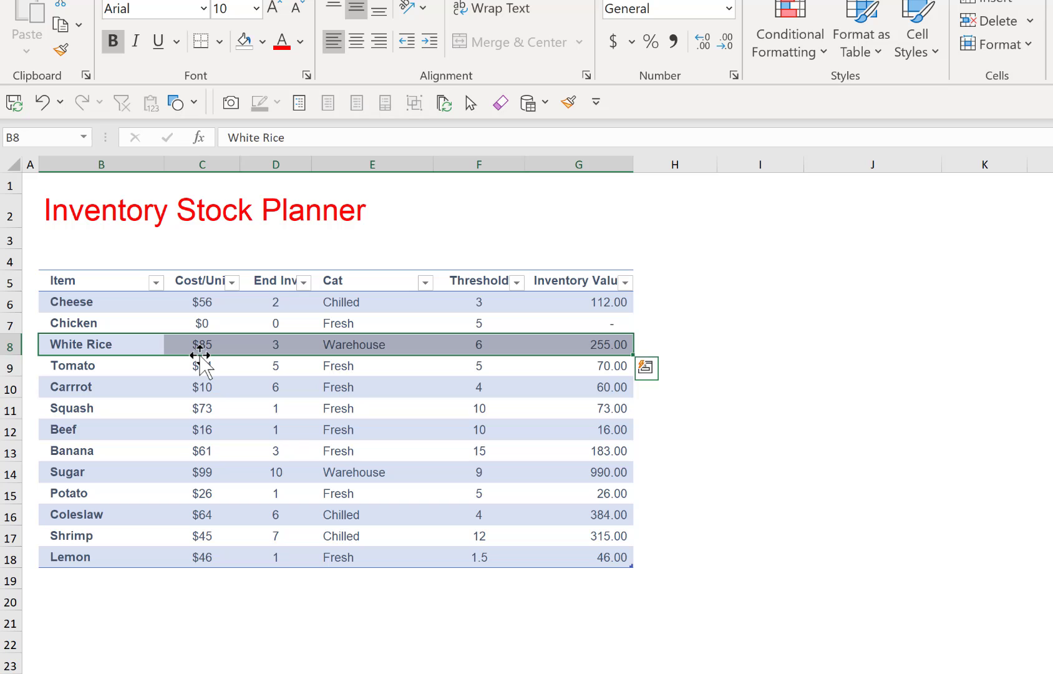
drag(200, 355, 231, 447)
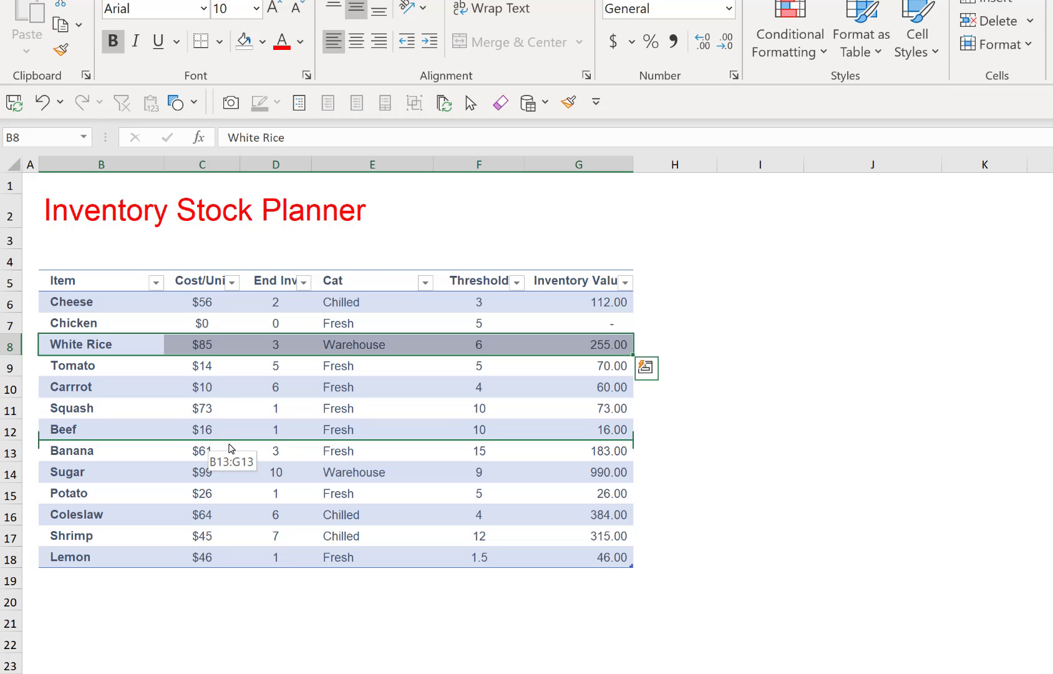
drag(231, 448, 231, 447)
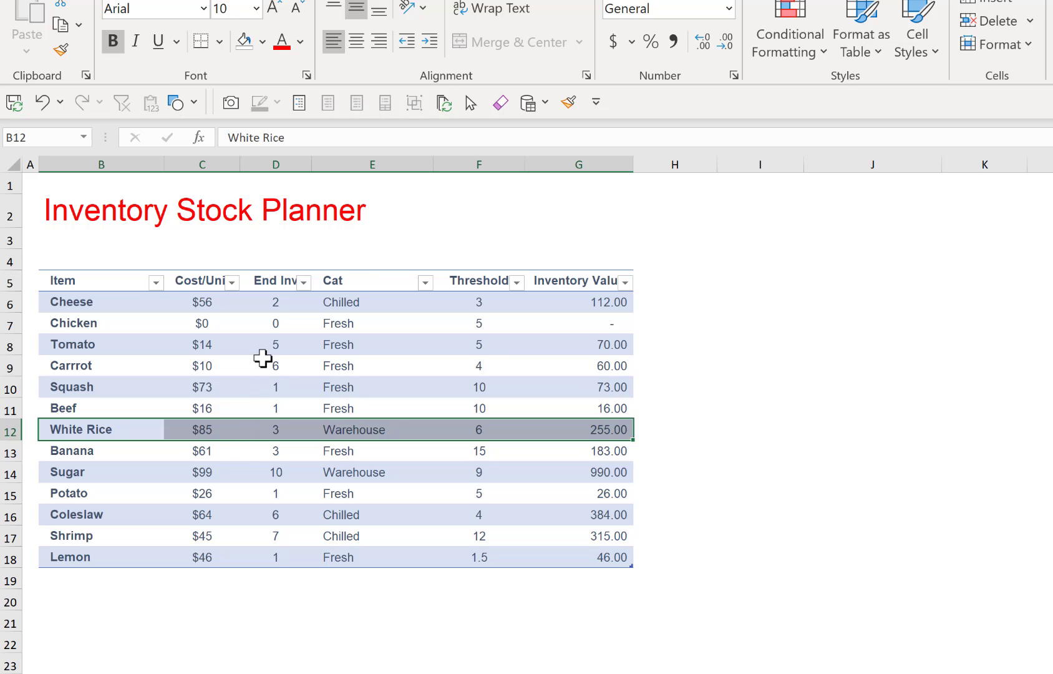
click(275, 245)
click(349, 220)
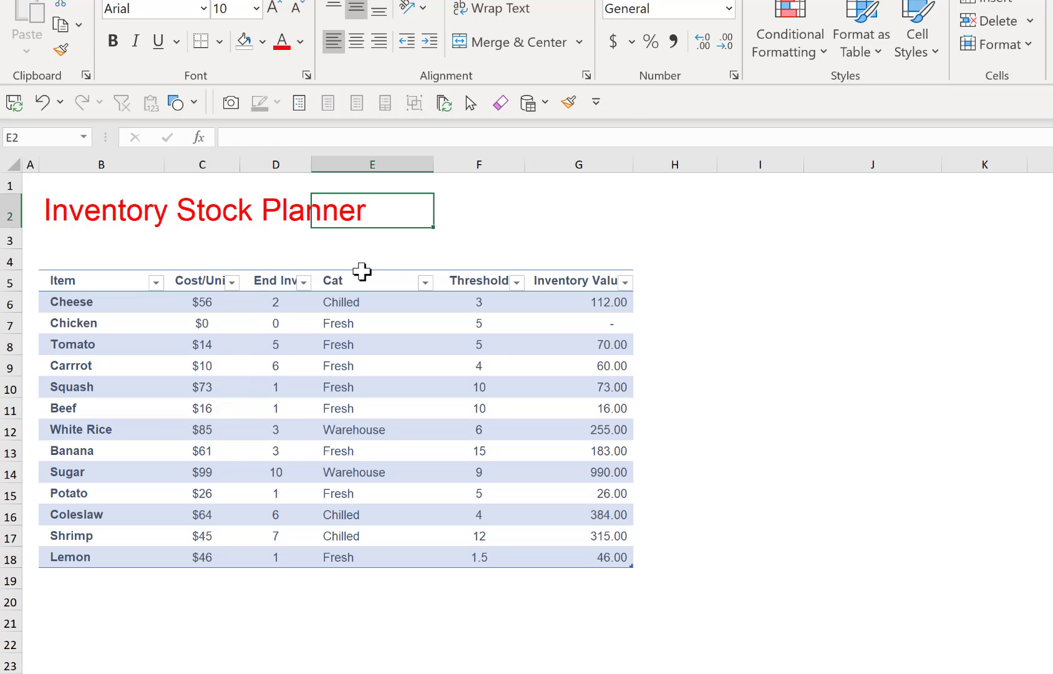
Insert a blank table column to the left of the Cat column
click(362, 267)
right_click(363, 271)
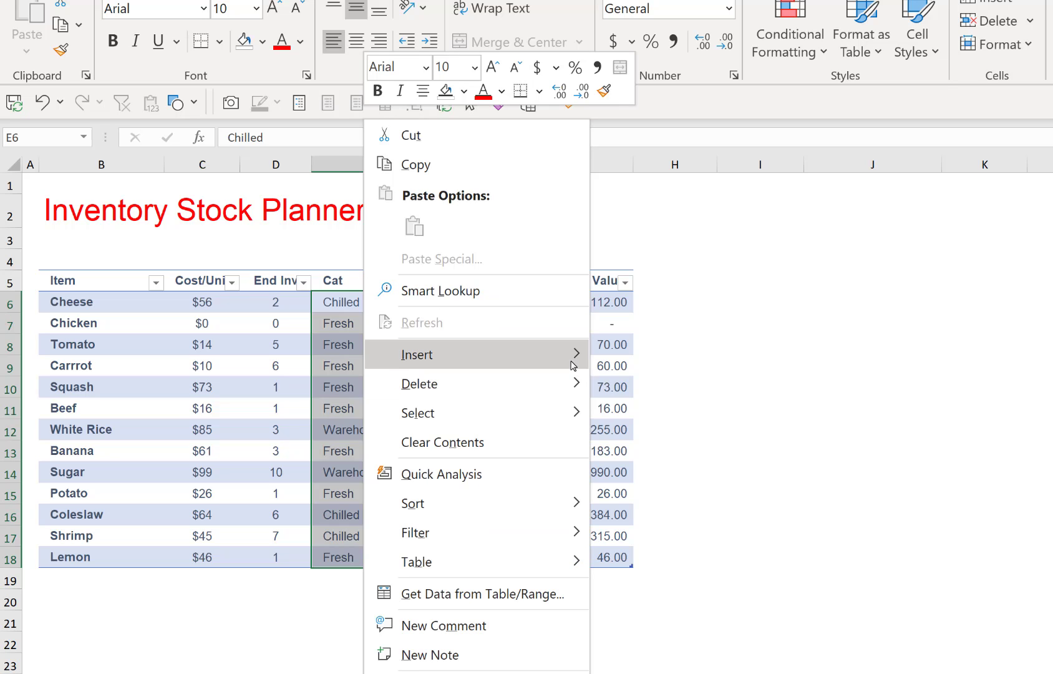
mouse_move(573, 365)
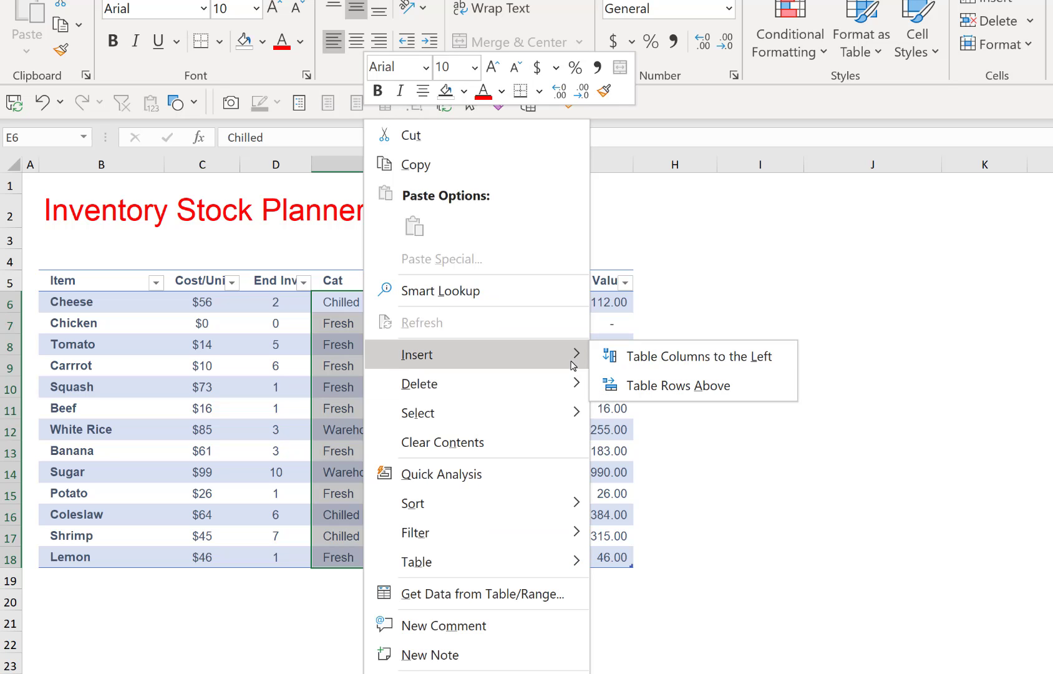
click(685, 358)
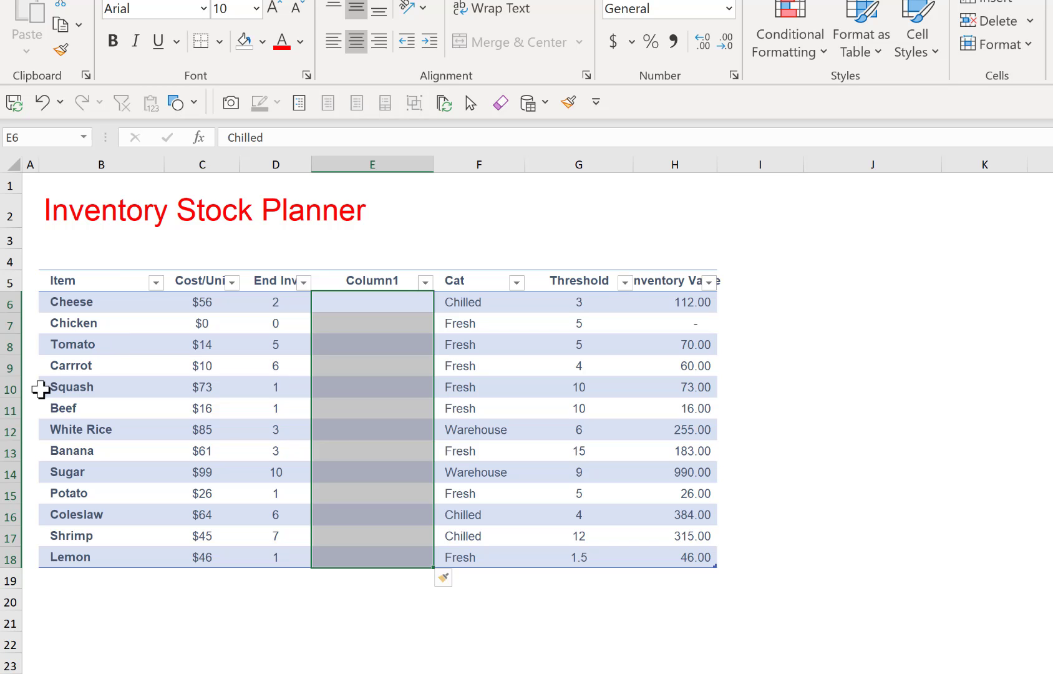
Insert a blank table row above the Squash row
click(40, 388)
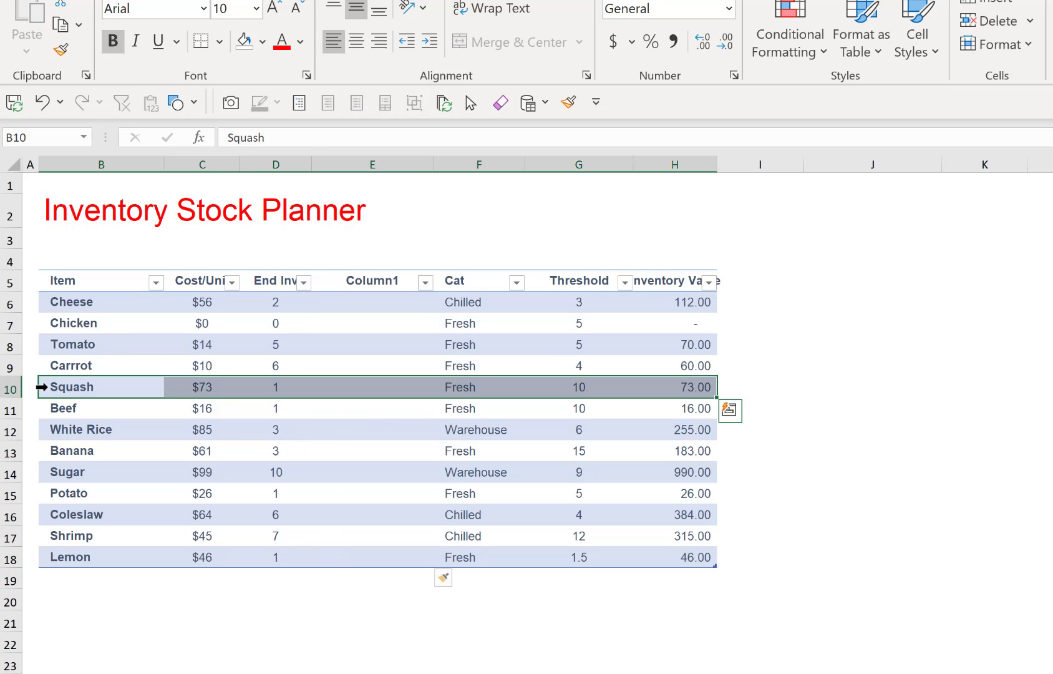
right_click(43, 386)
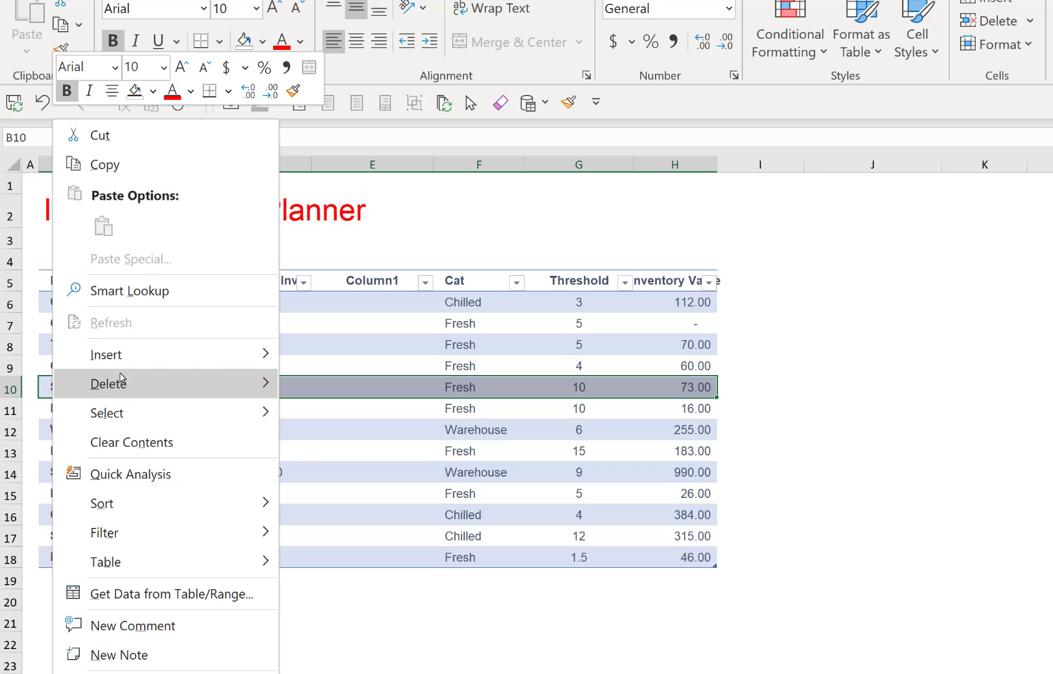
mouse_move(251, 354)
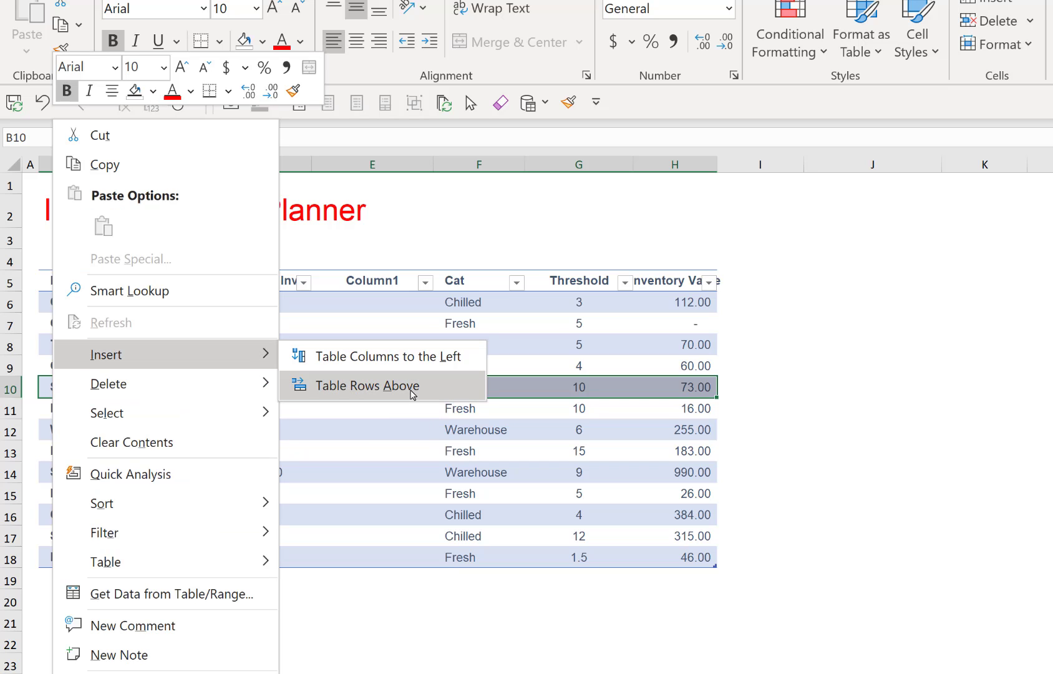
click(410, 388)
click(411, 388)
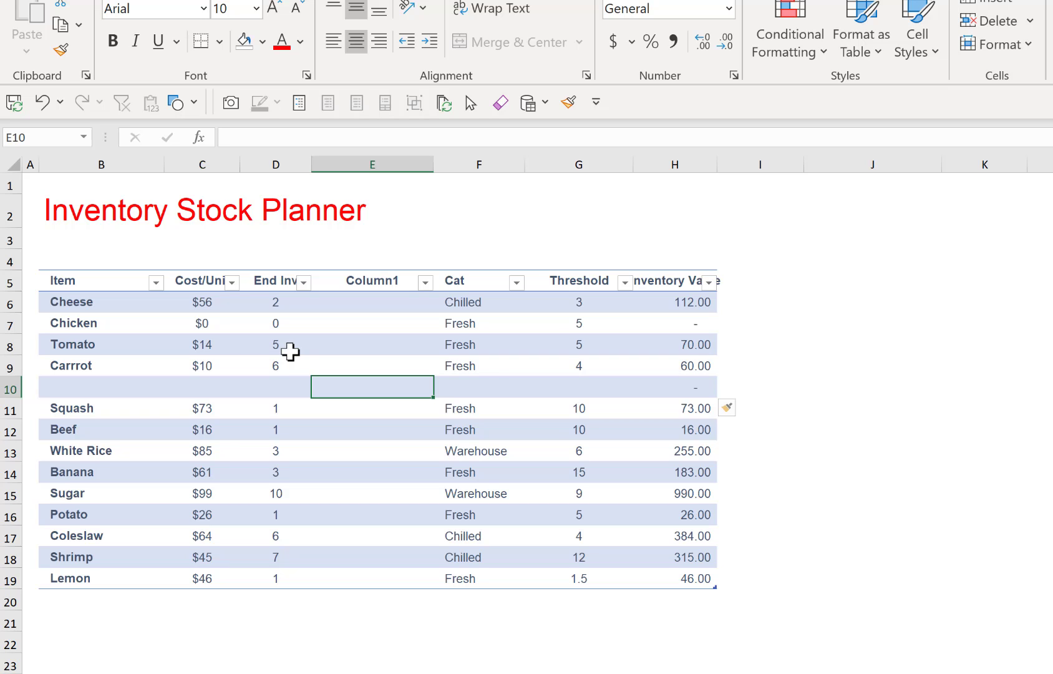
Undo the insertion of the blank table row and the blank table column
key(ctrl+z)
key(ctrl+z)
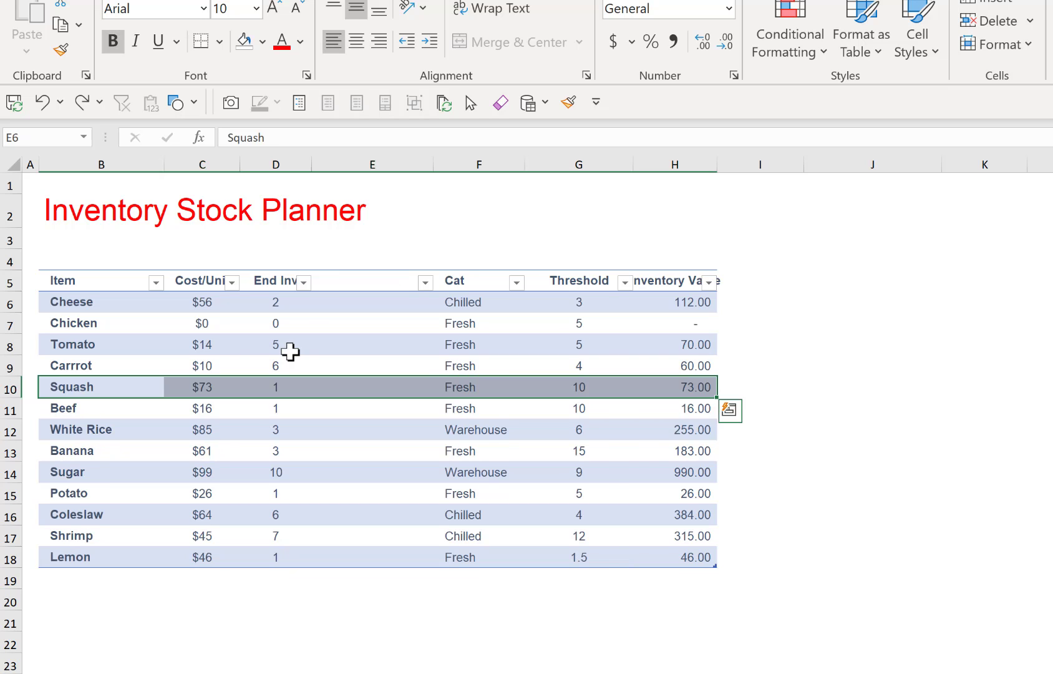
click(384, 368)
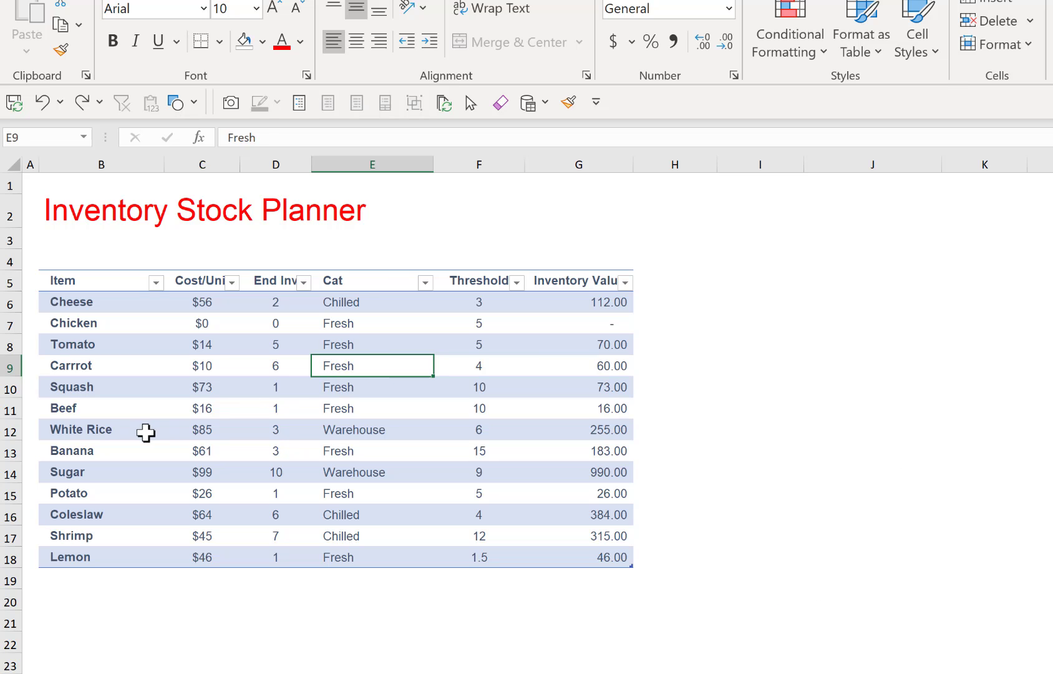
Copy the White Rice table row to row 19, directly below the Lemon row, keeping the original in place
drag(145, 432, 543, 435)
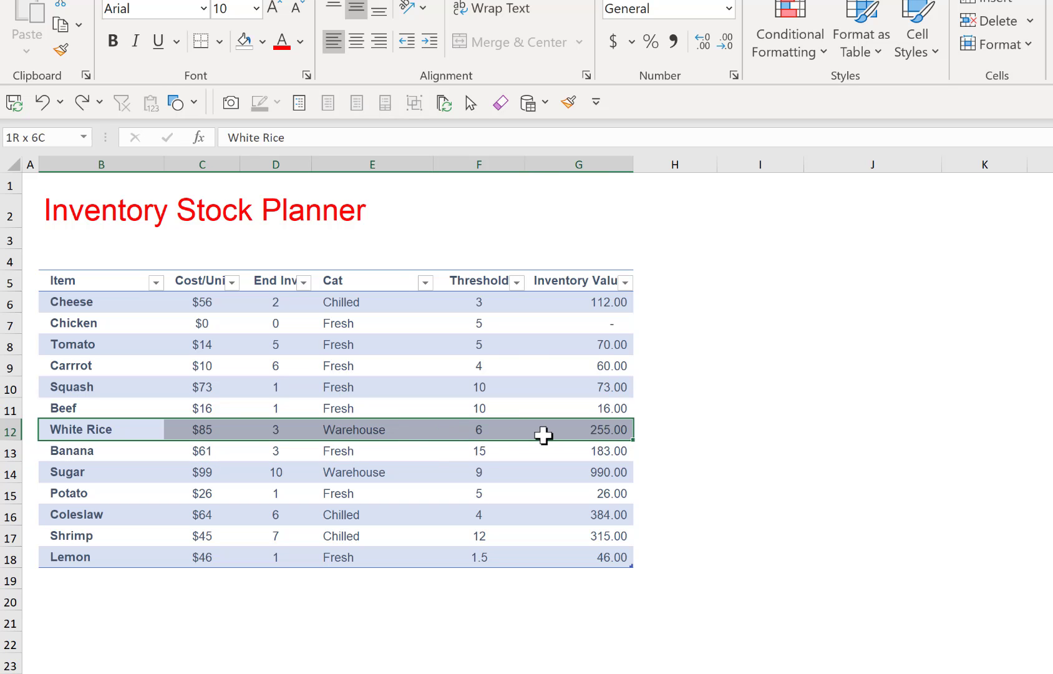
click(701, 348)
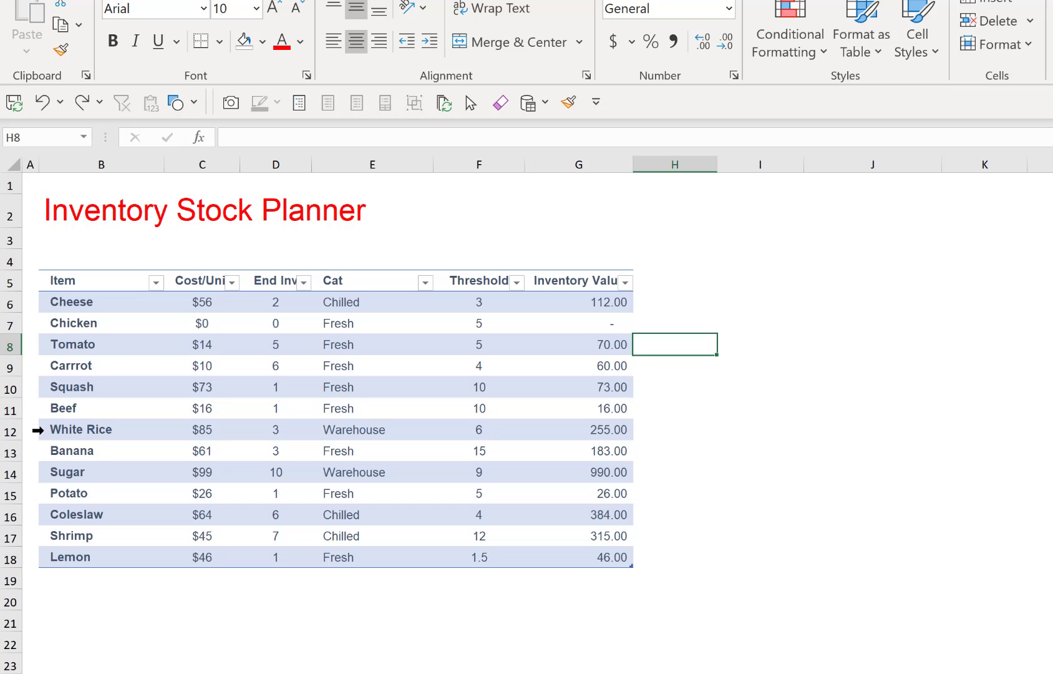
click(38, 430)
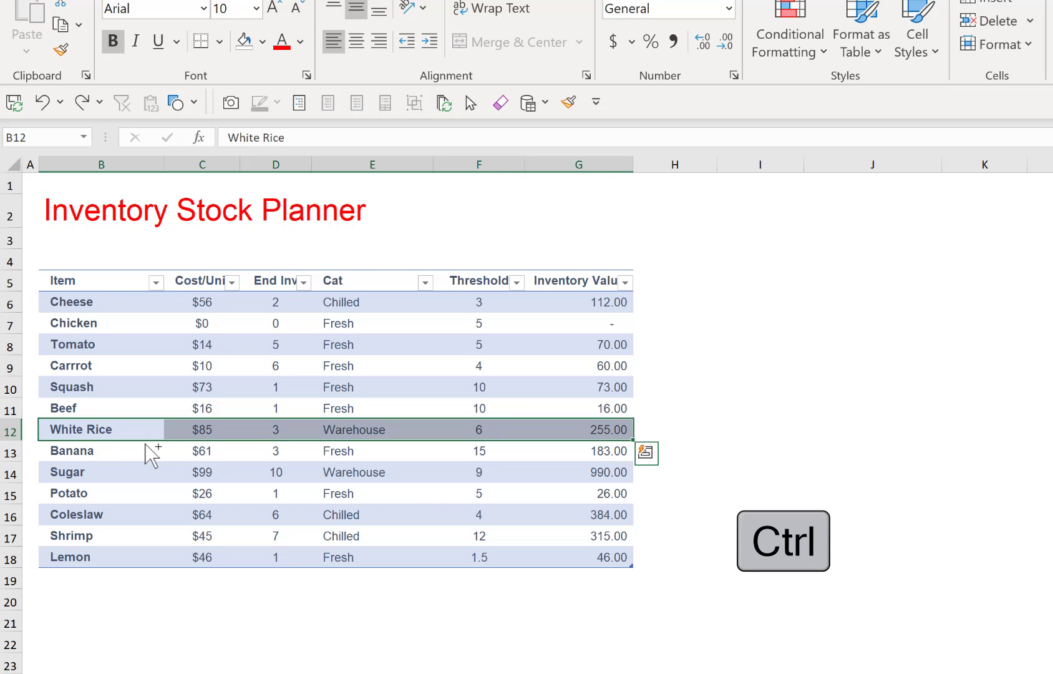
drag(146, 443, 145, 443)
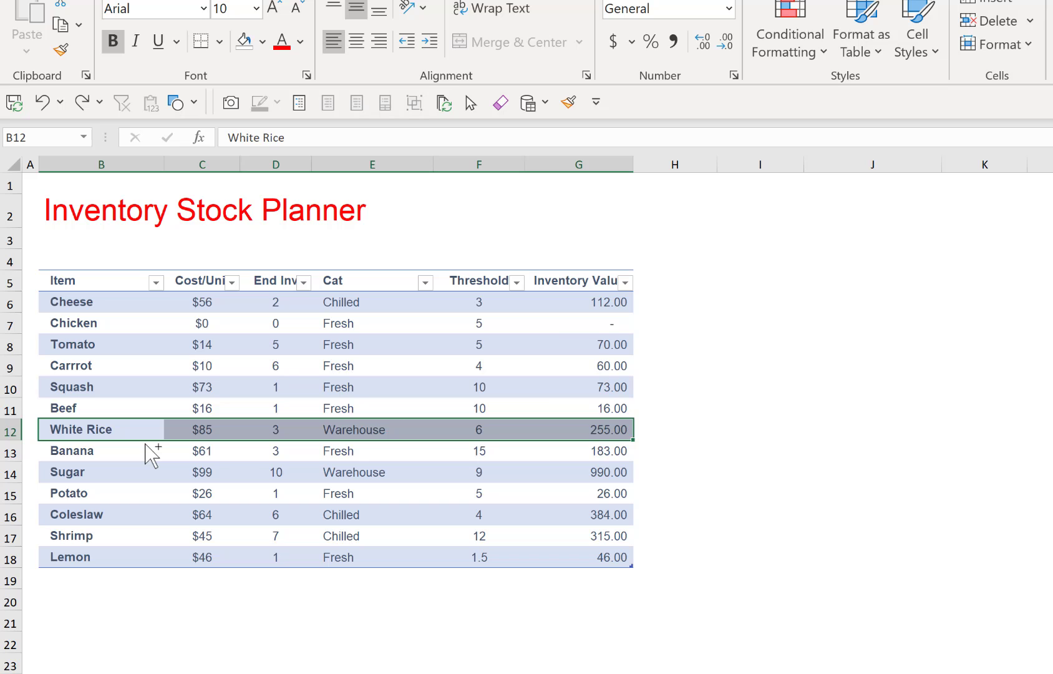
drag(146, 443, 142, 561)
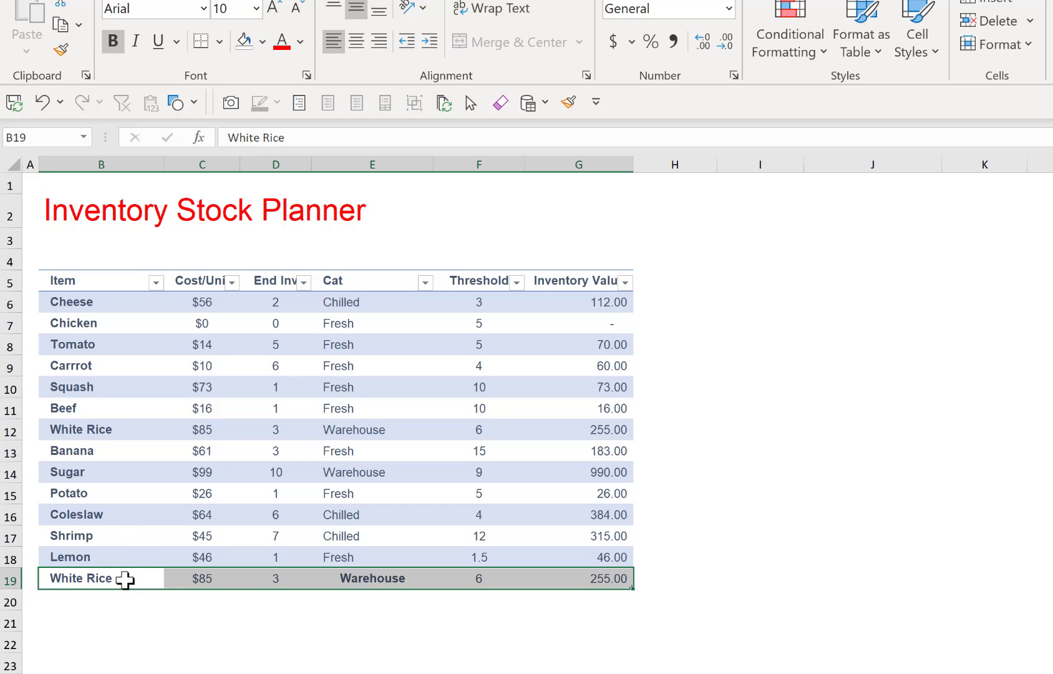
Change the copied row 19 to item Squash with a unit cost of 43 and category Fresh
click(101, 578)
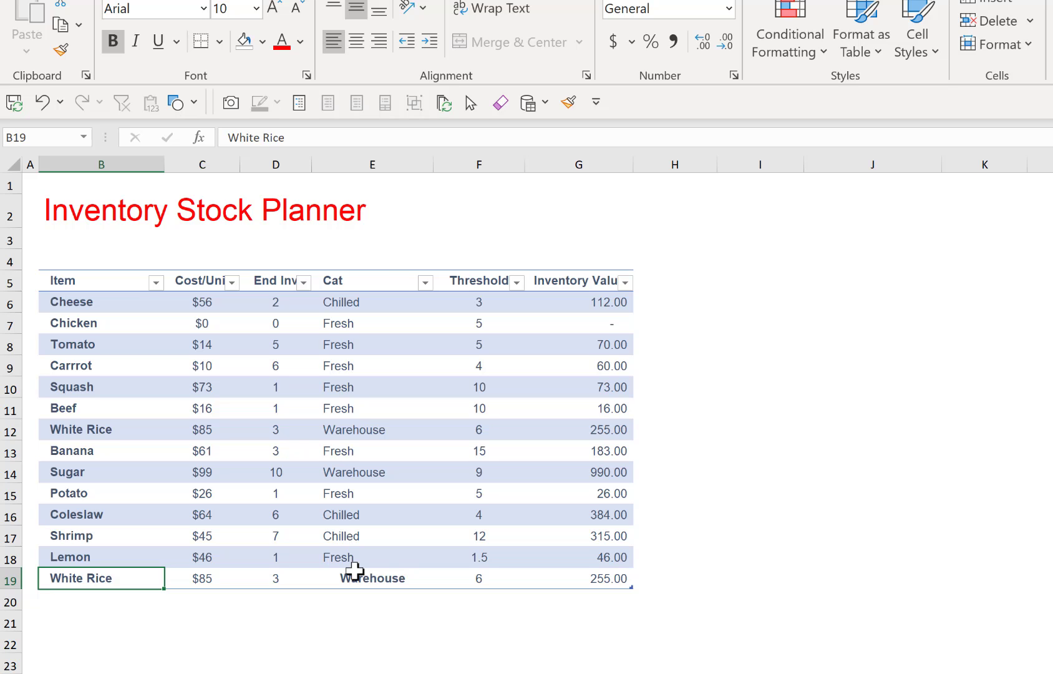
text(Squash)
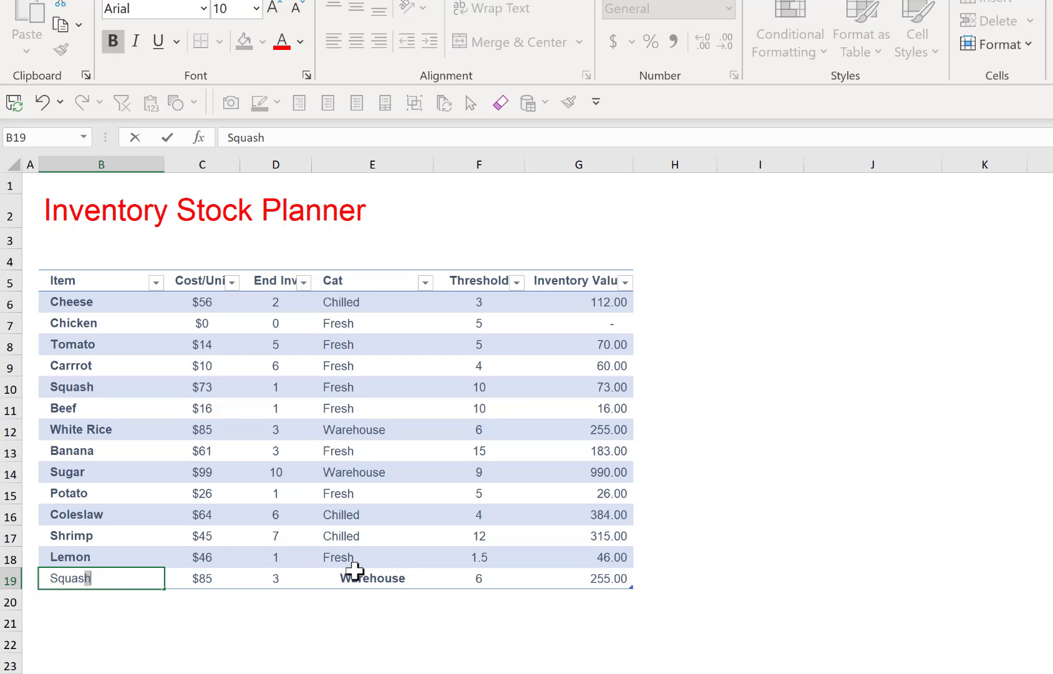
key(Tab)
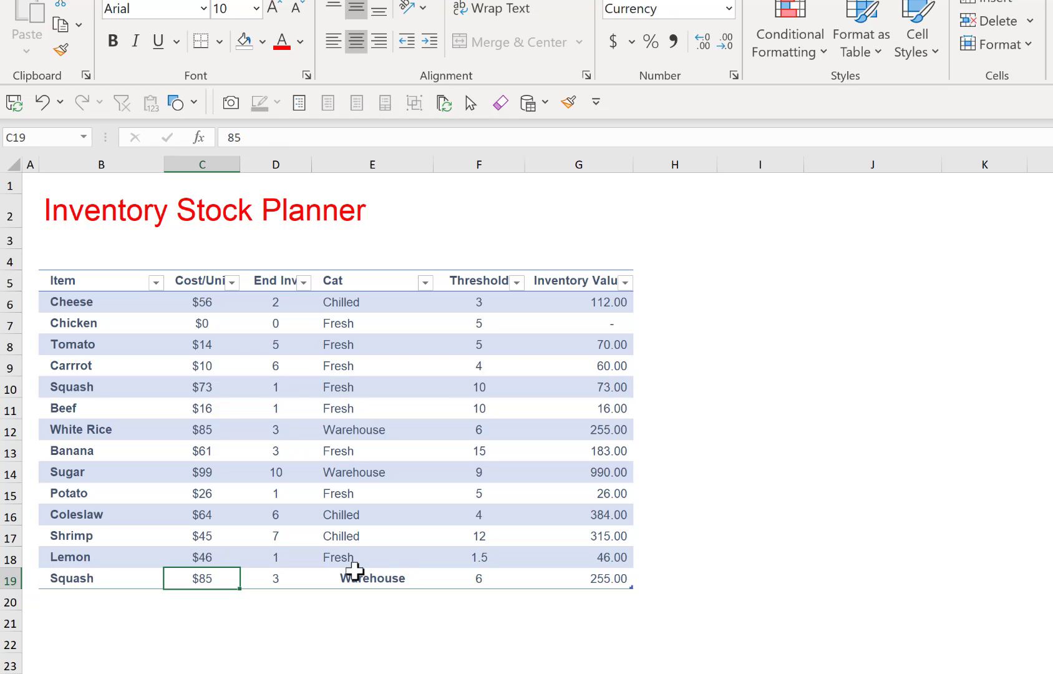
text(43)
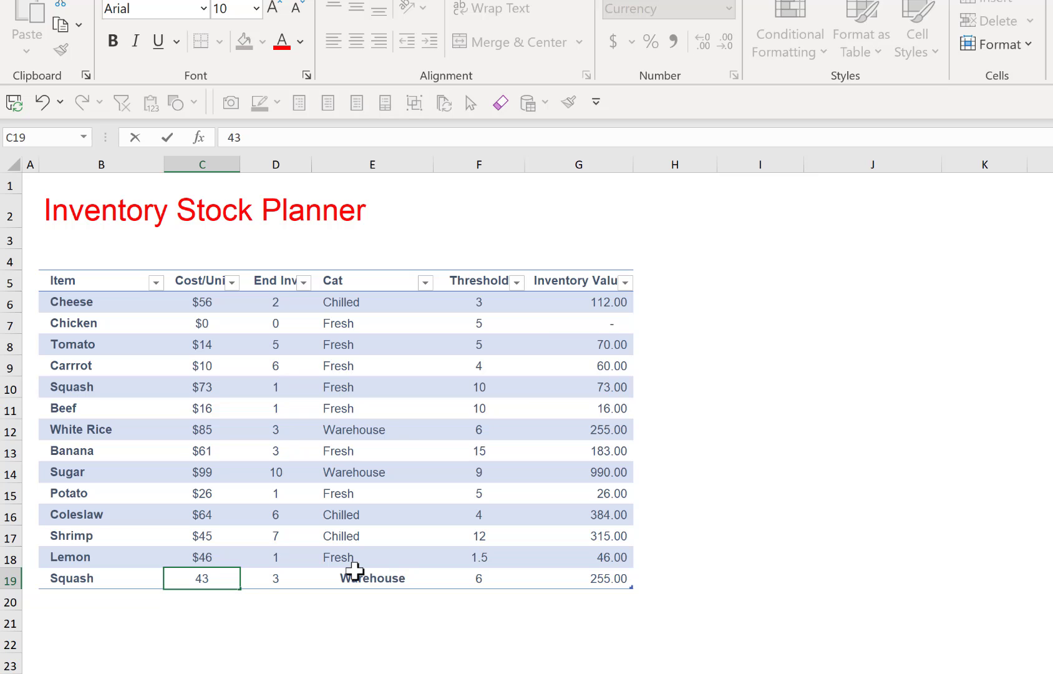
key(Tab)
key(Tab)
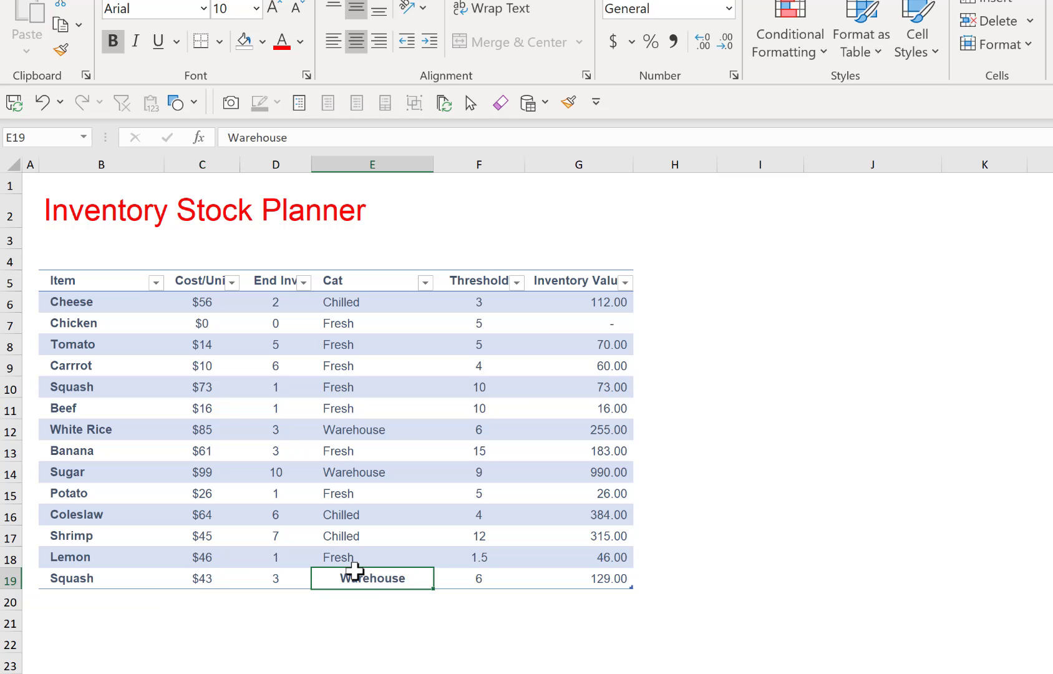
text(Fresh)
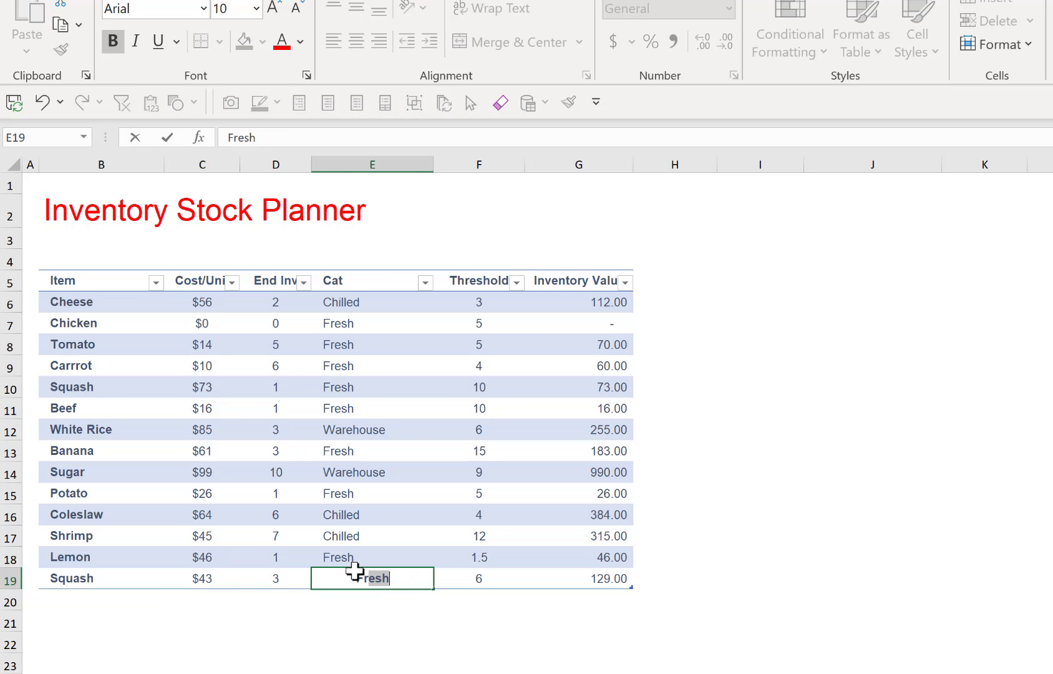
key(Return)
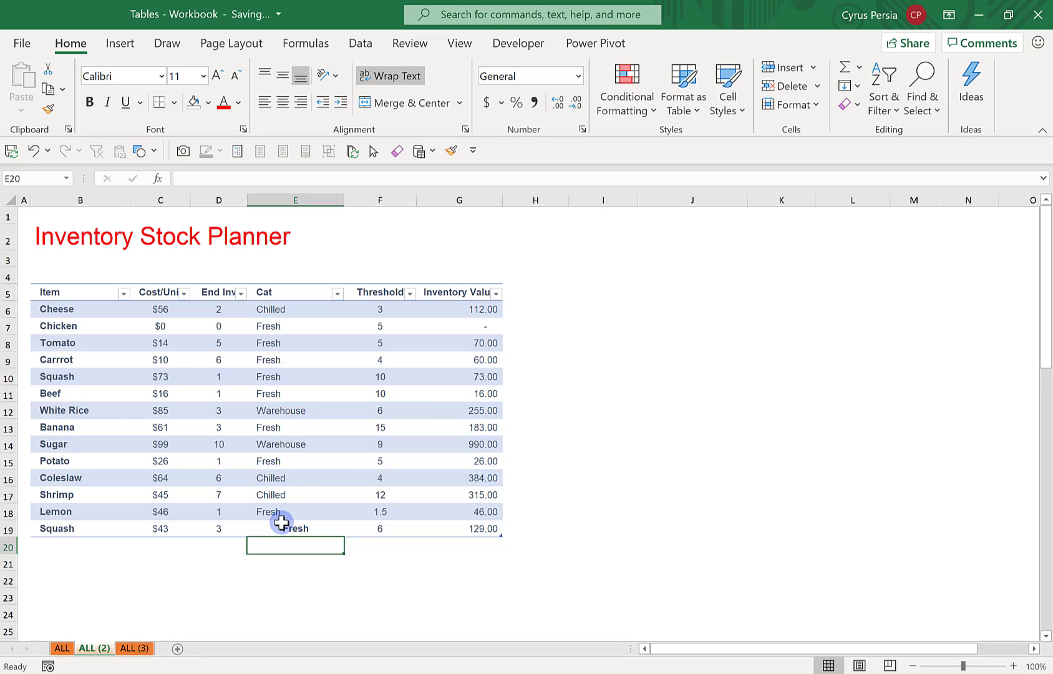
Copy the White Rice table row to row 20, directly below the last Squash row, keeping the original in place
click(305, 391)
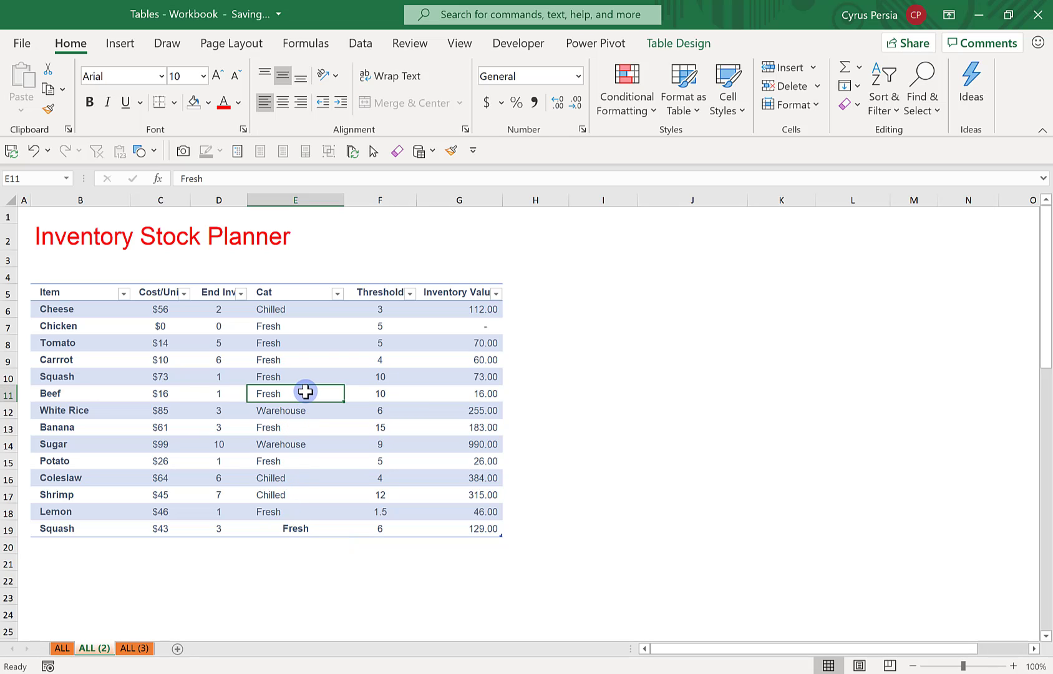
click(337, 349)
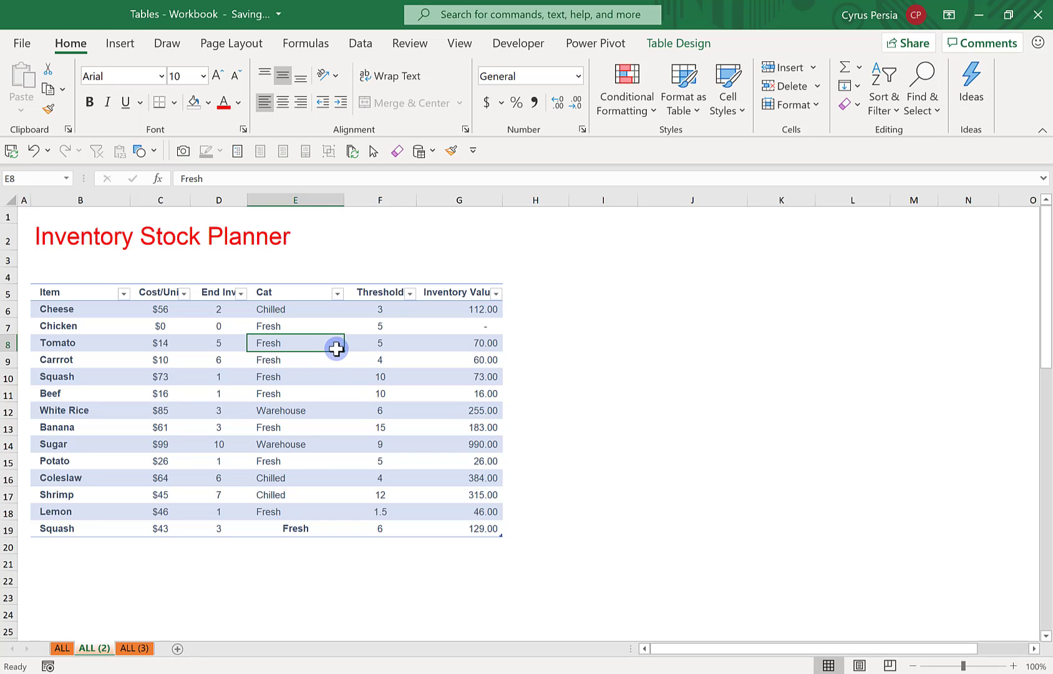
click(680, 42)
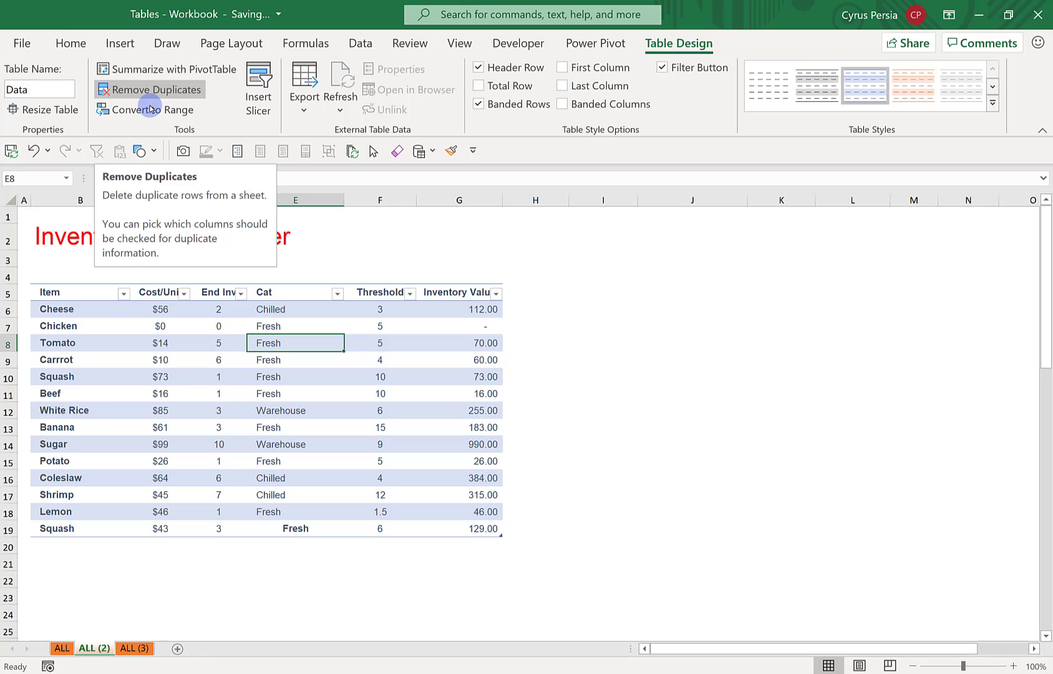
click(159, 393)
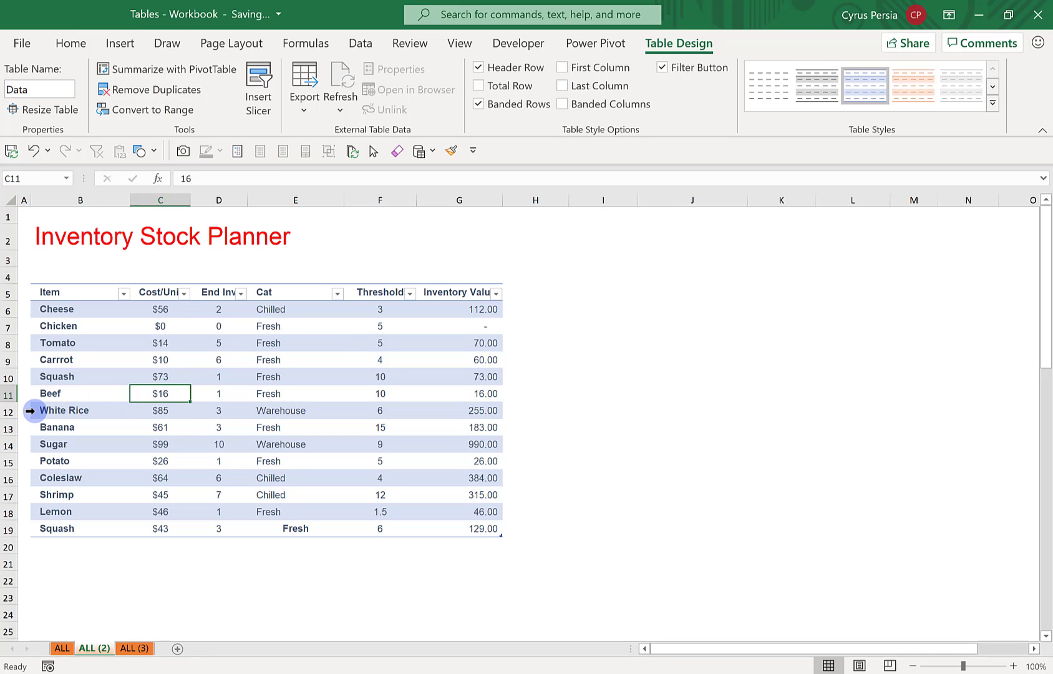
click(30, 411)
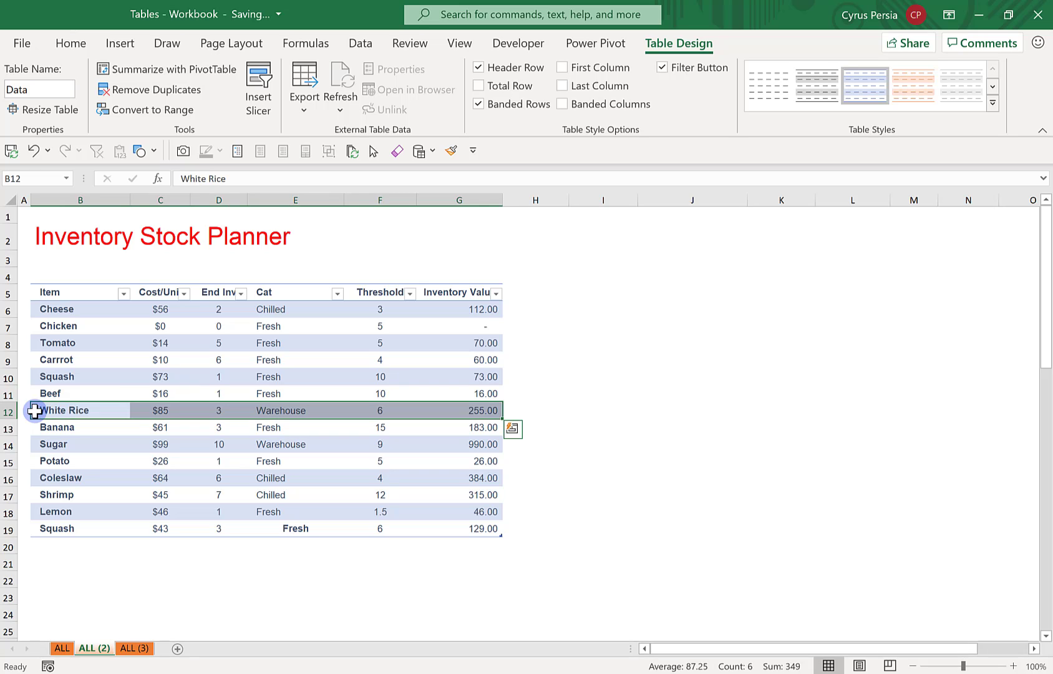
drag(110, 417, 136, 535)
click(104, 599)
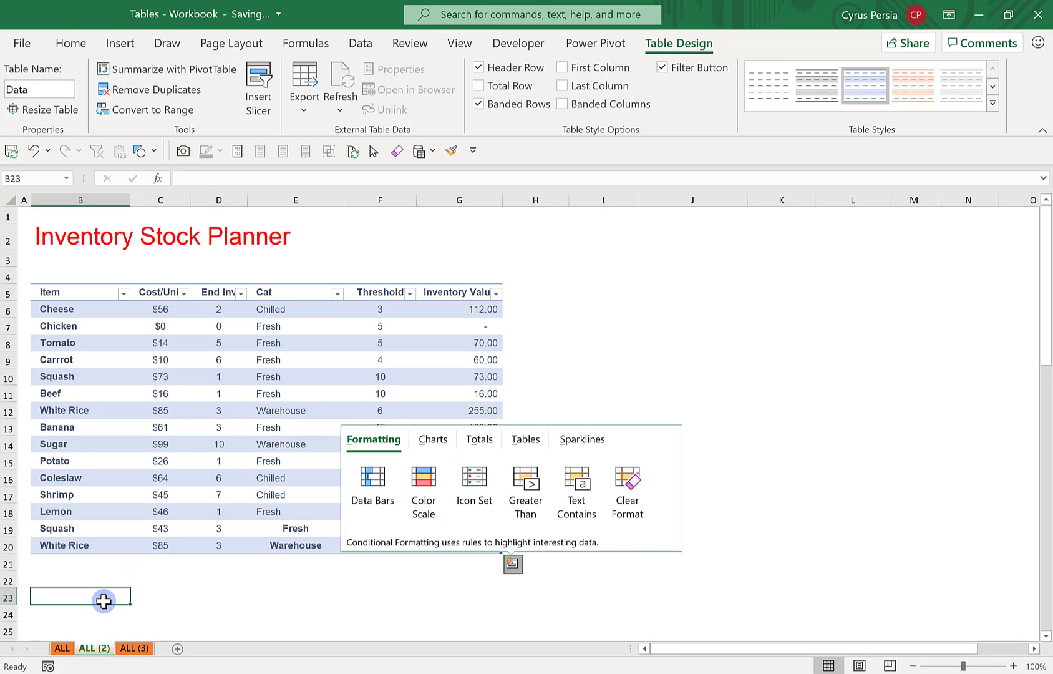
Remove duplicate rows from the inventory table, checking all columns and treating the data as having headers
drag(85, 545, 317, 551)
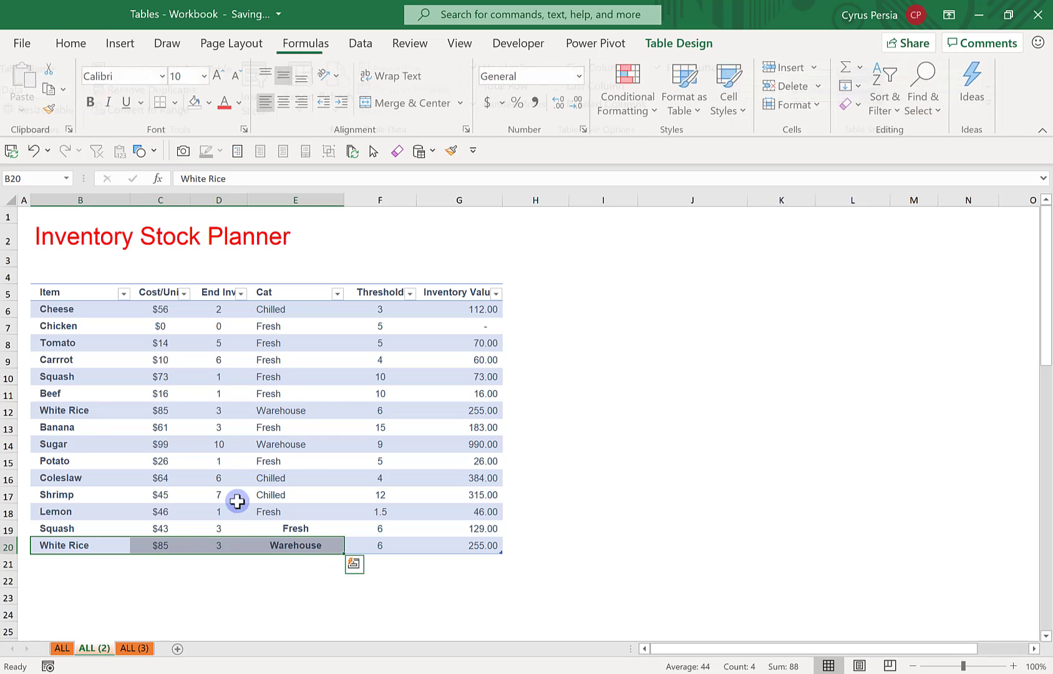
shift+click(79, 416)
click(80, 412)
click(219, 580)
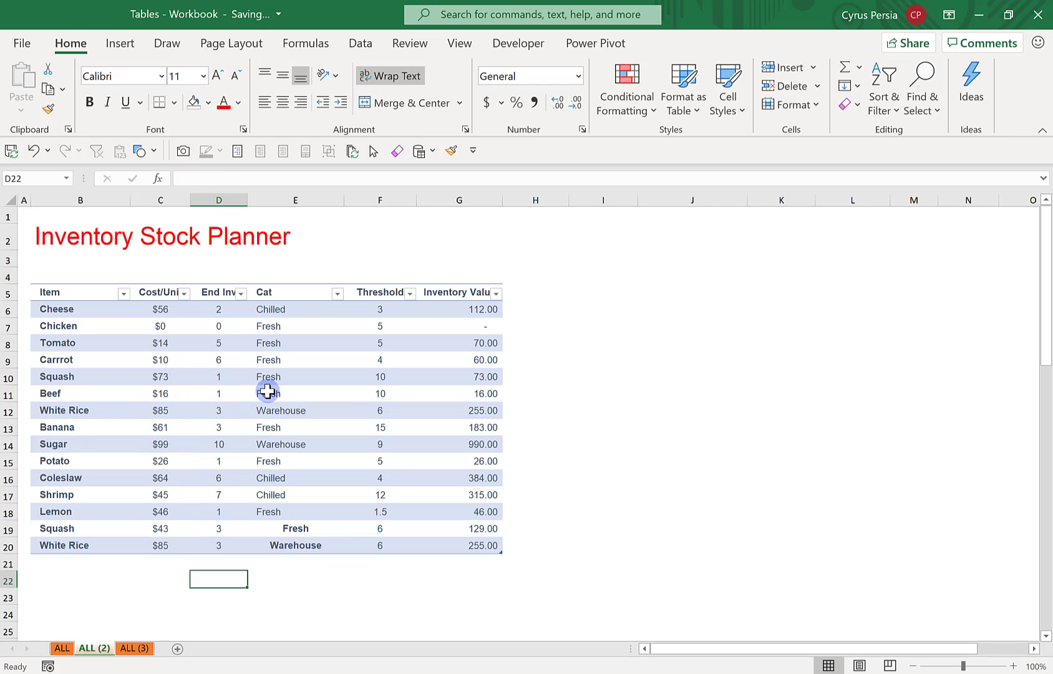
click(268, 392)
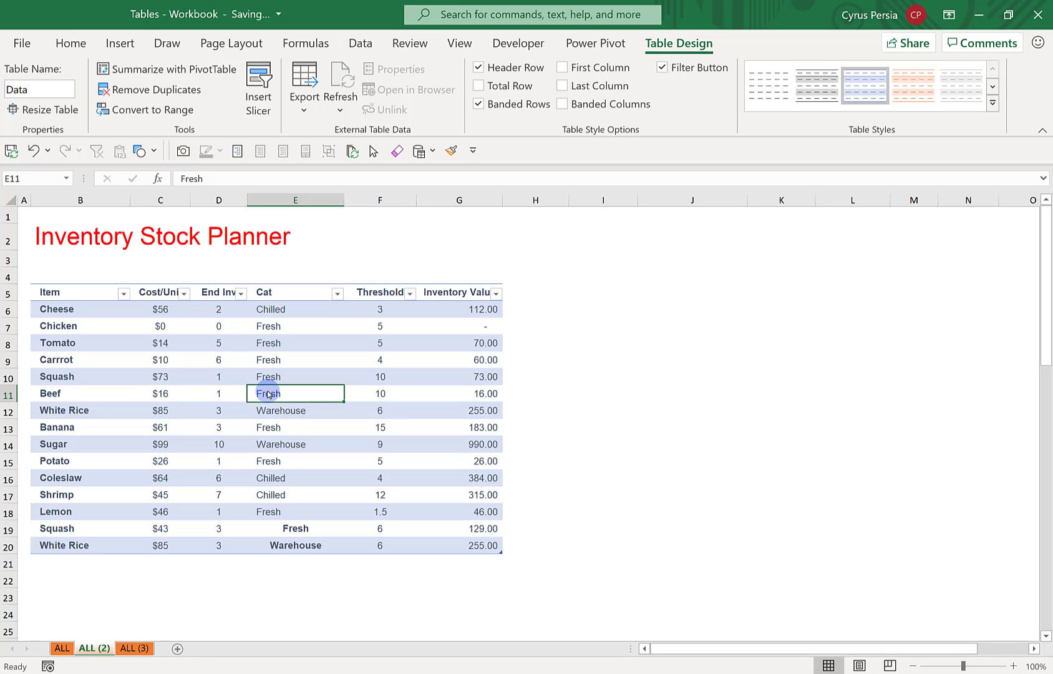
click(171, 94)
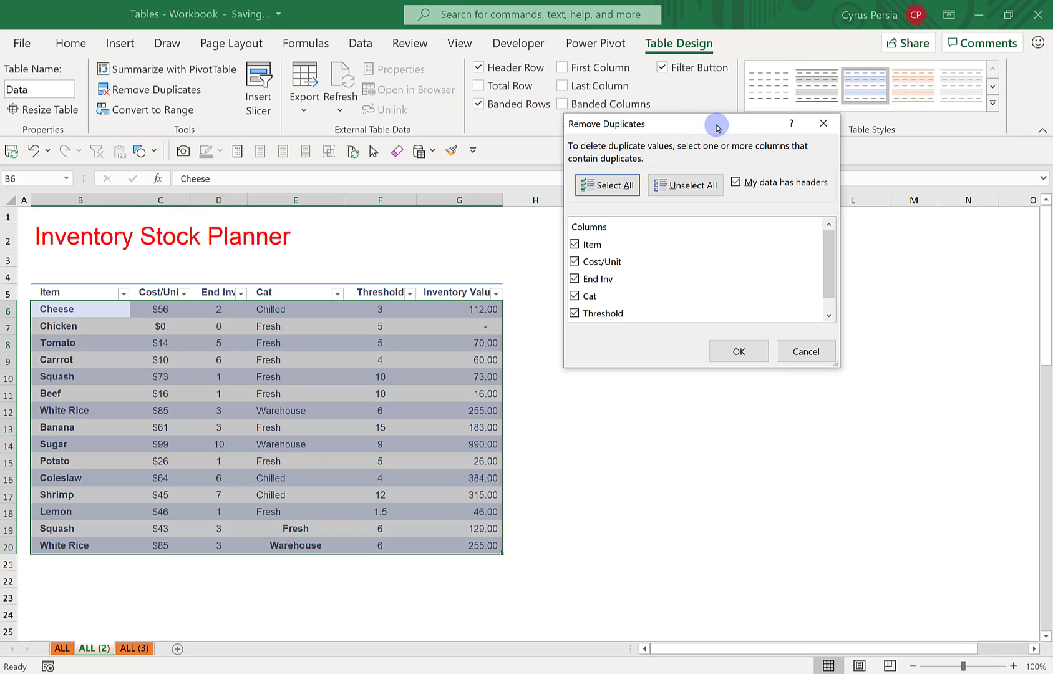
drag(716, 127, 504, 173)
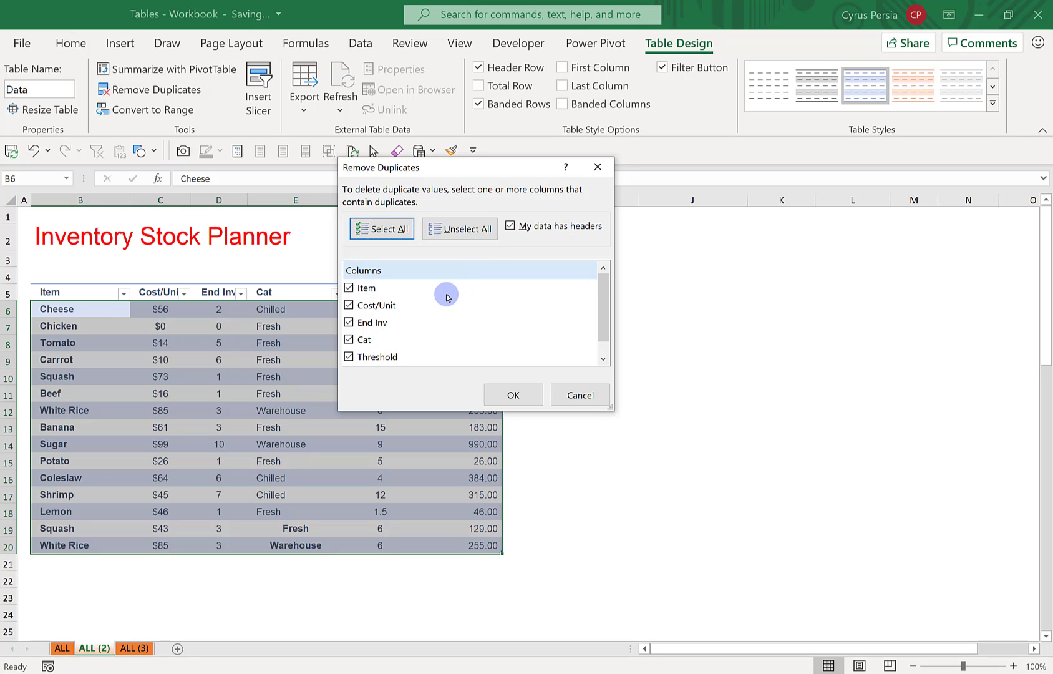
scroll(420, 306, down, 1)
scroll(419, 308, up, 1)
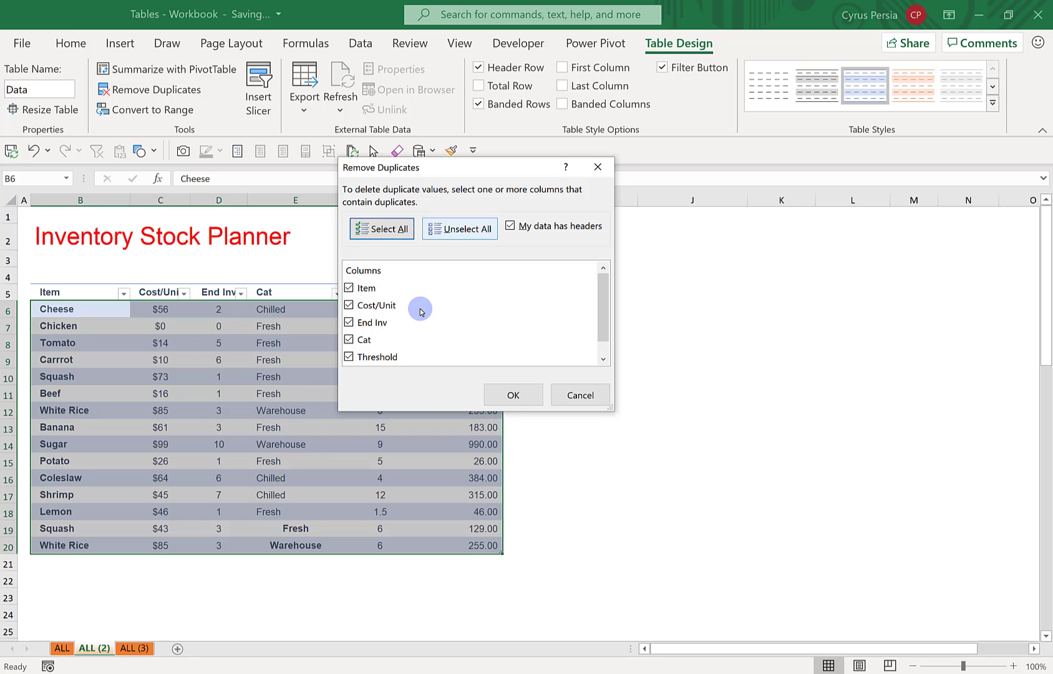
drag(476, 166, 544, 117)
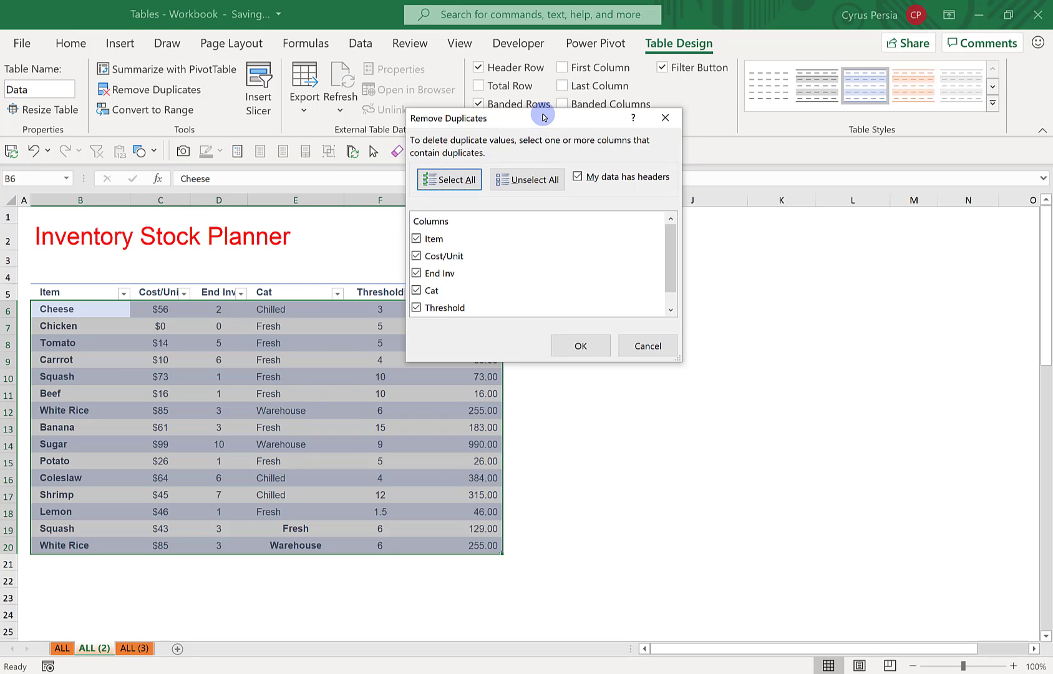
click(581, 347)
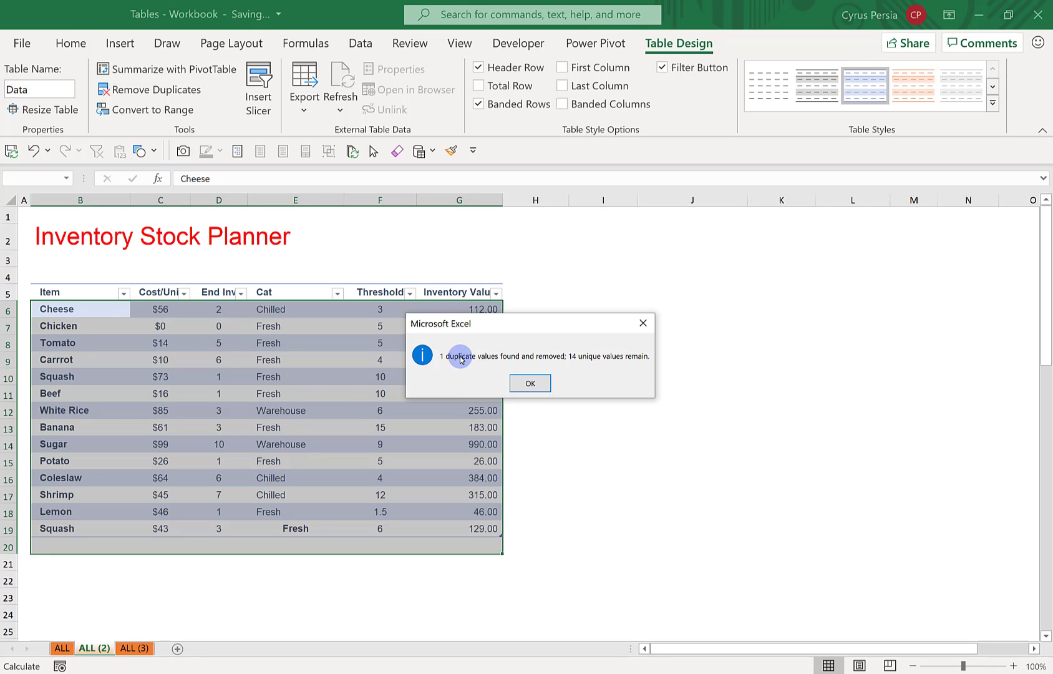
click(530, 384)
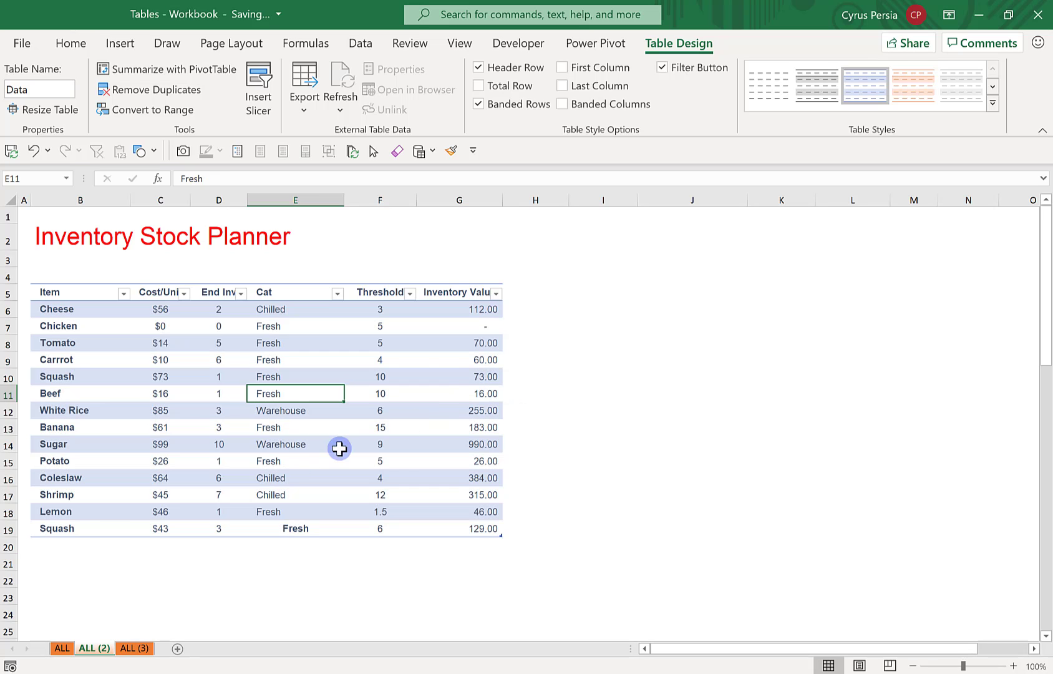
click(70, 543)
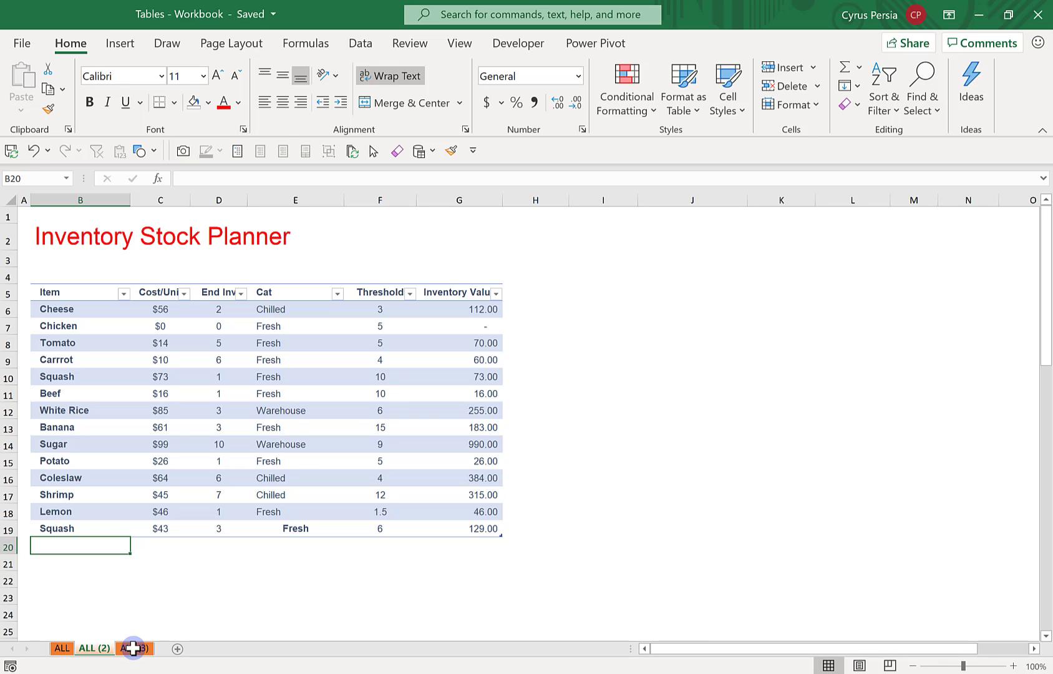
Switch to the ALL (3) sheet and select the Tomato row's End Inv cell in the inventory table
click(133, 649)
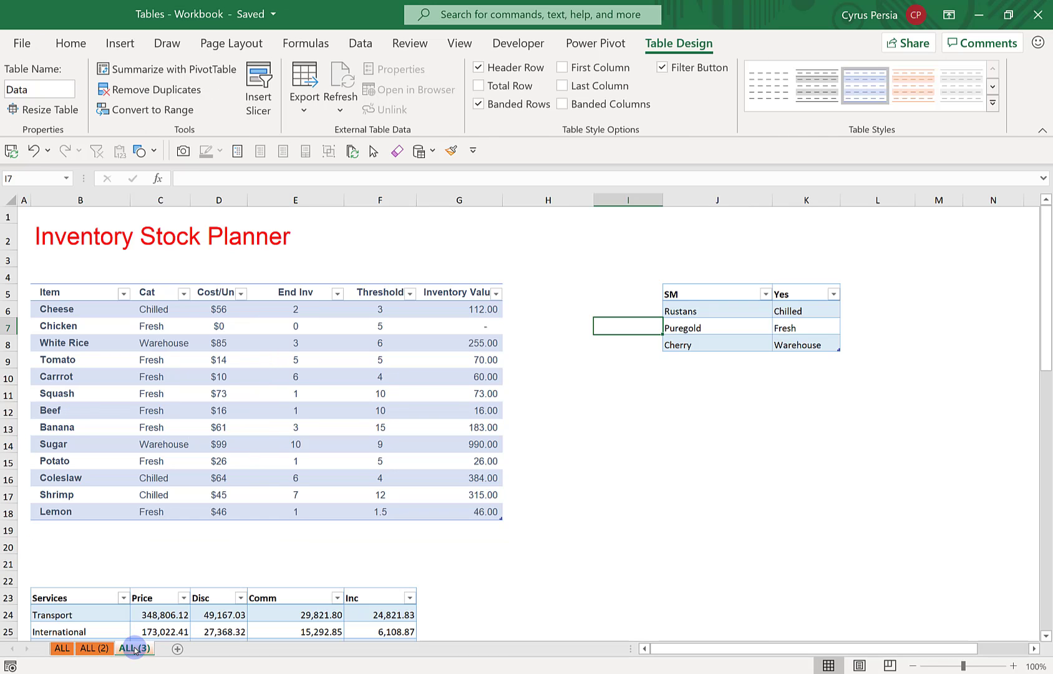
click(607, 407)
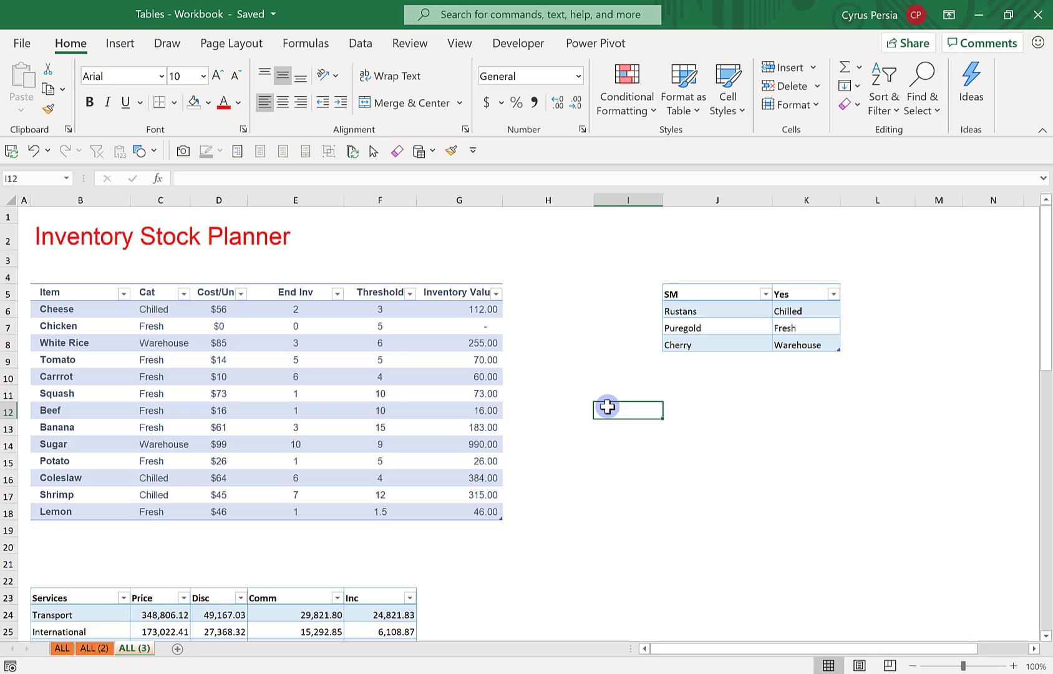
click(380, 360)
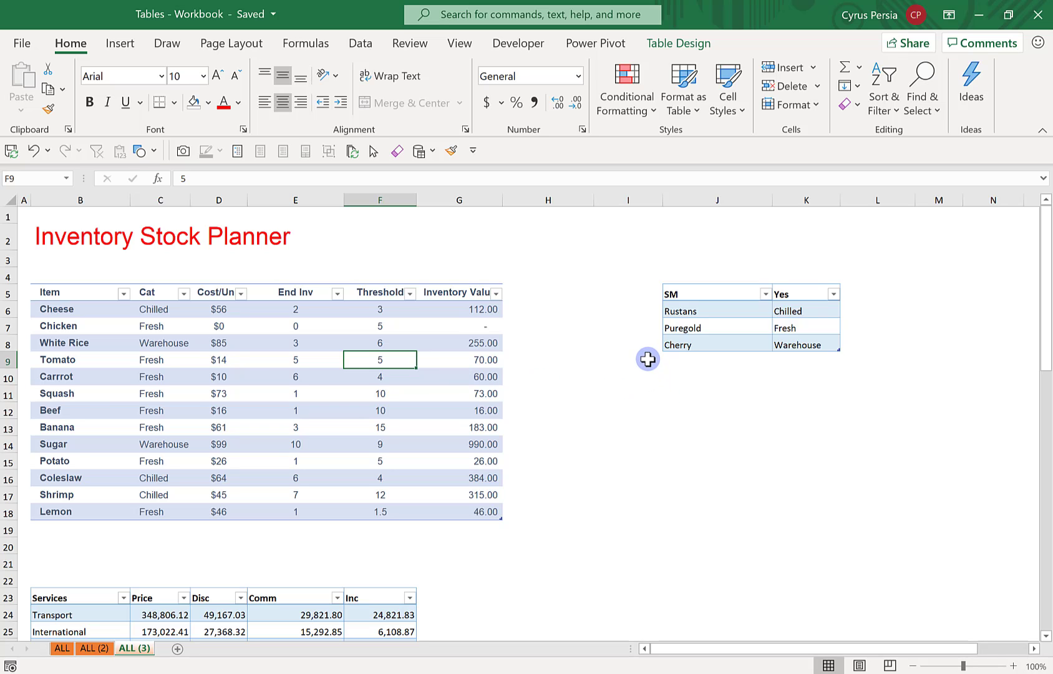
click(309, 362)
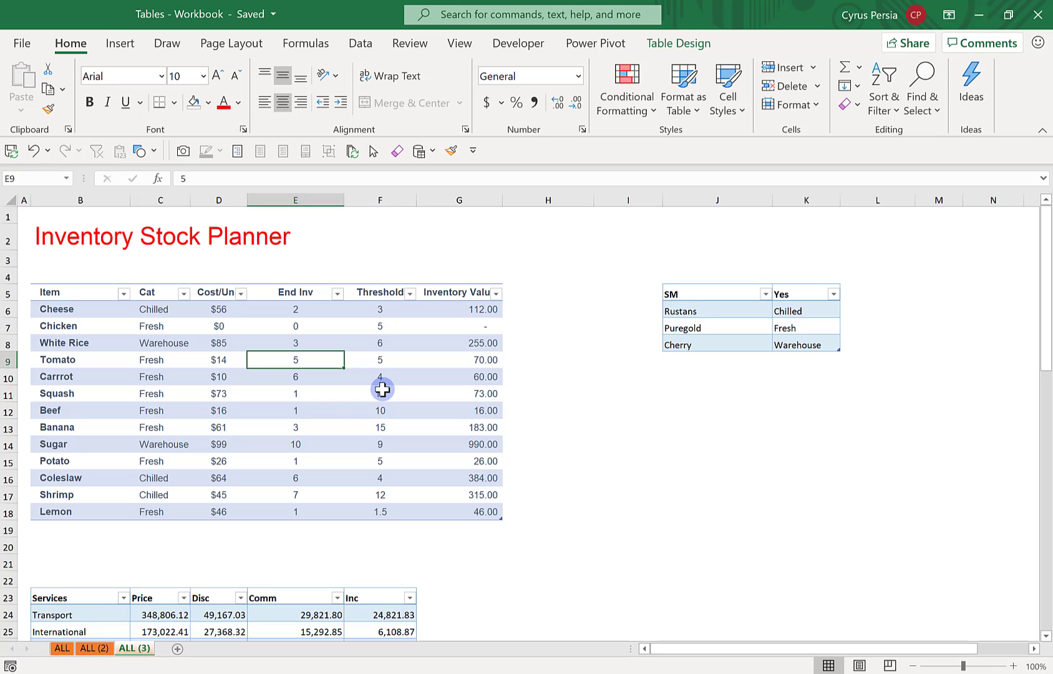
Try to insert an entire worksheet row above the Chicken row
click(5, 326)
right_click(5, 326)
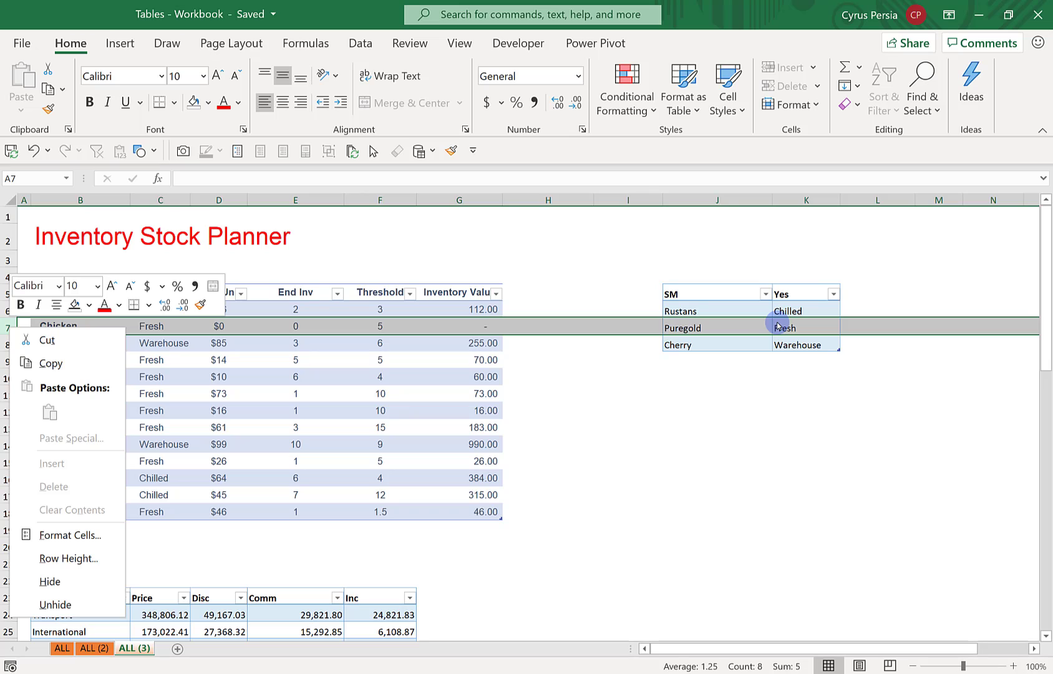
click(648, 416)
click(529, 396)
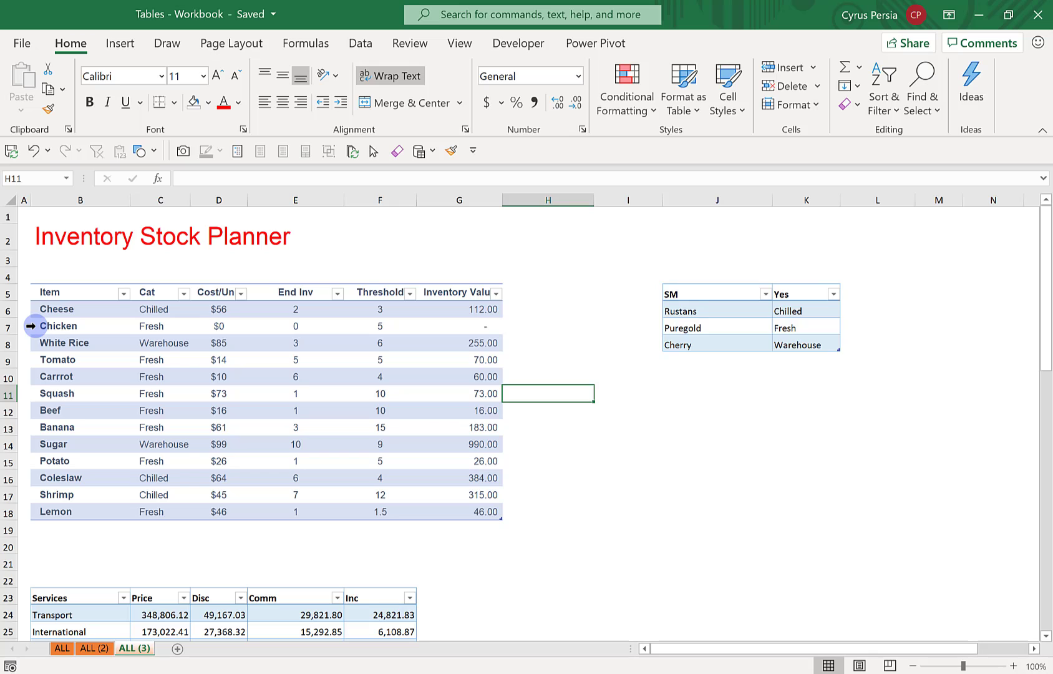
Insert a blank table row above the Chicken row and check the neighbouring SM and Services tables
click(31, 326)
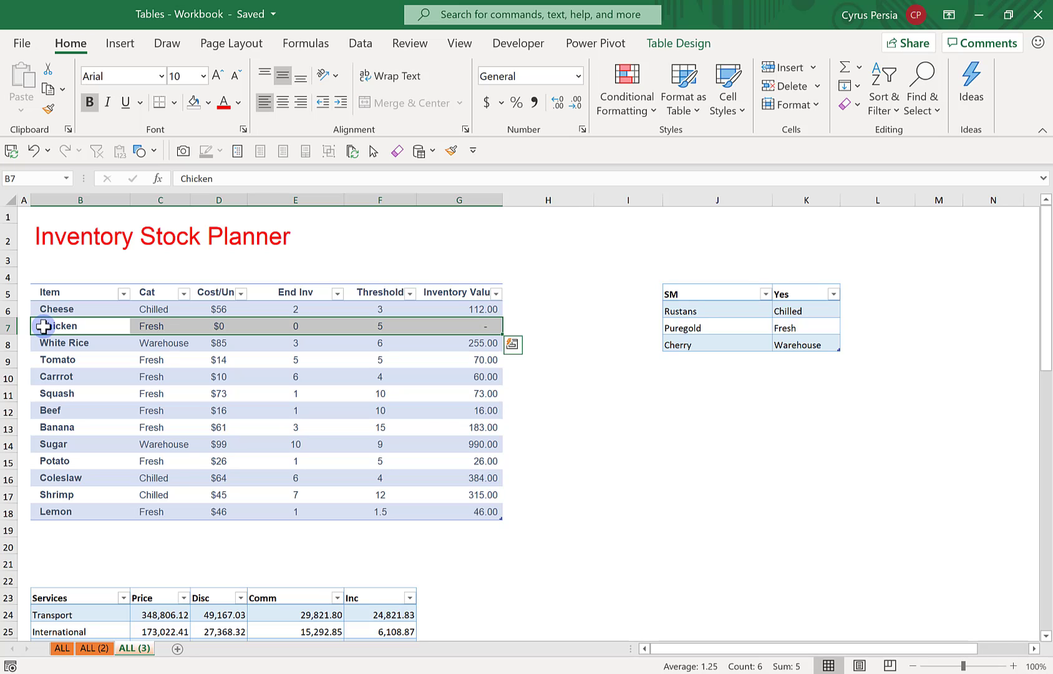
right_click(86, 329)
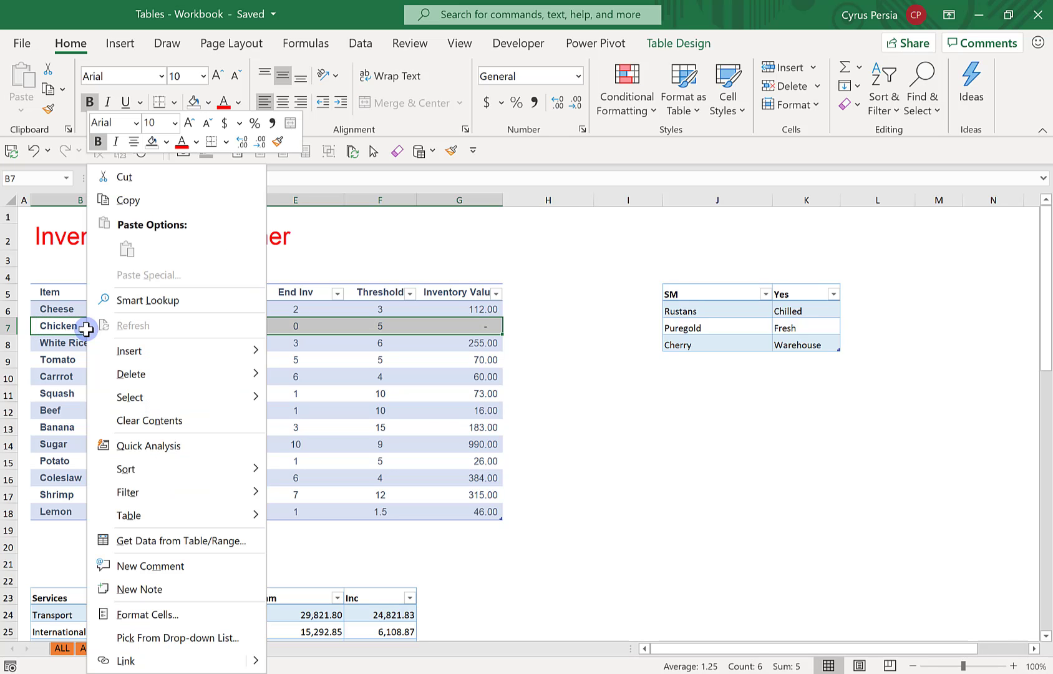
mouse_move(261, 351)
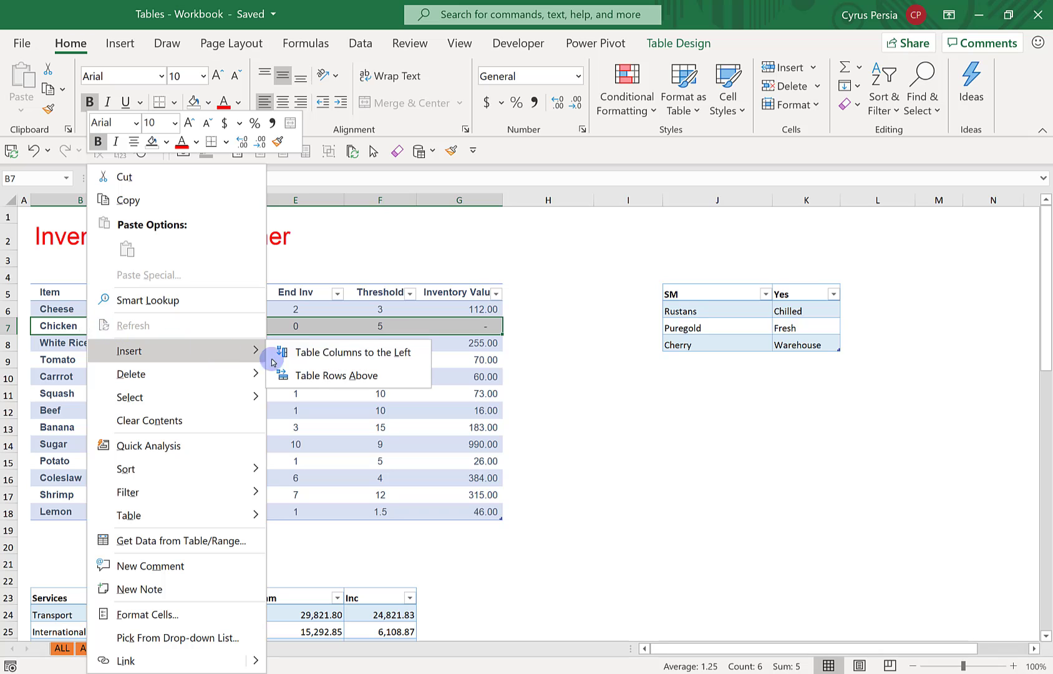
click(361, 376)
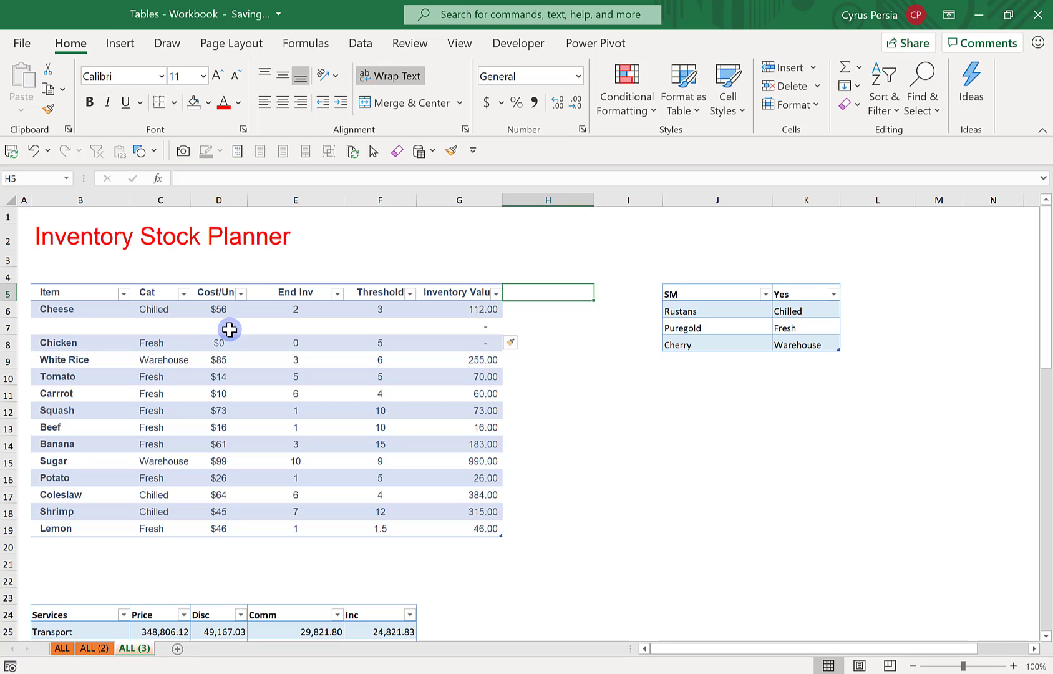
click(712, 328)
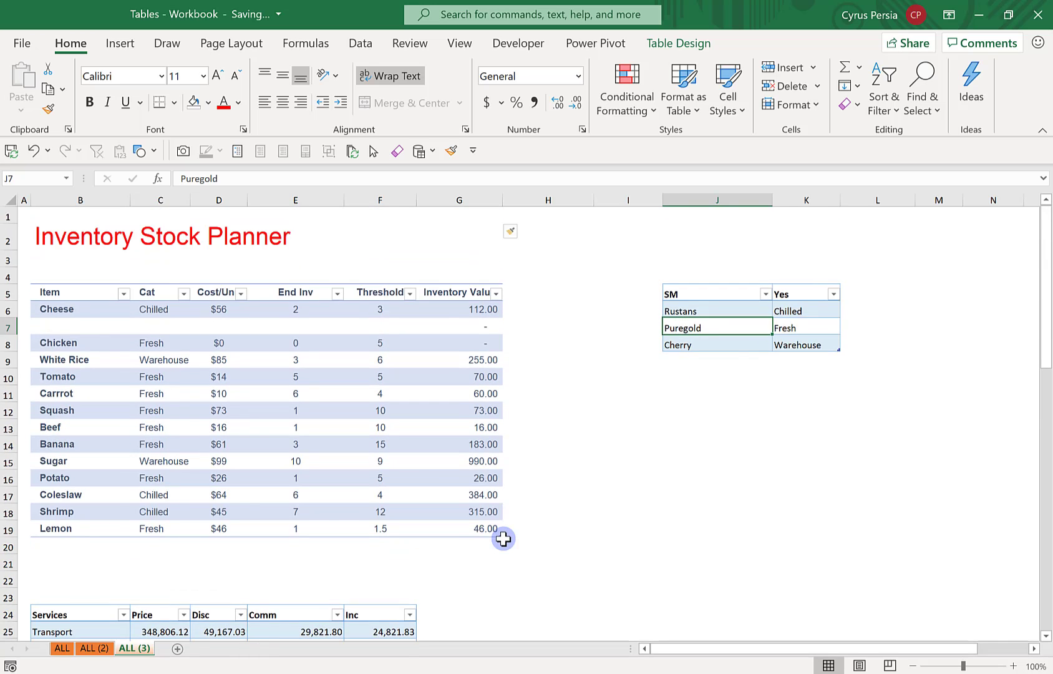
scroll(502, 536, down, 2)
click(258, 523)
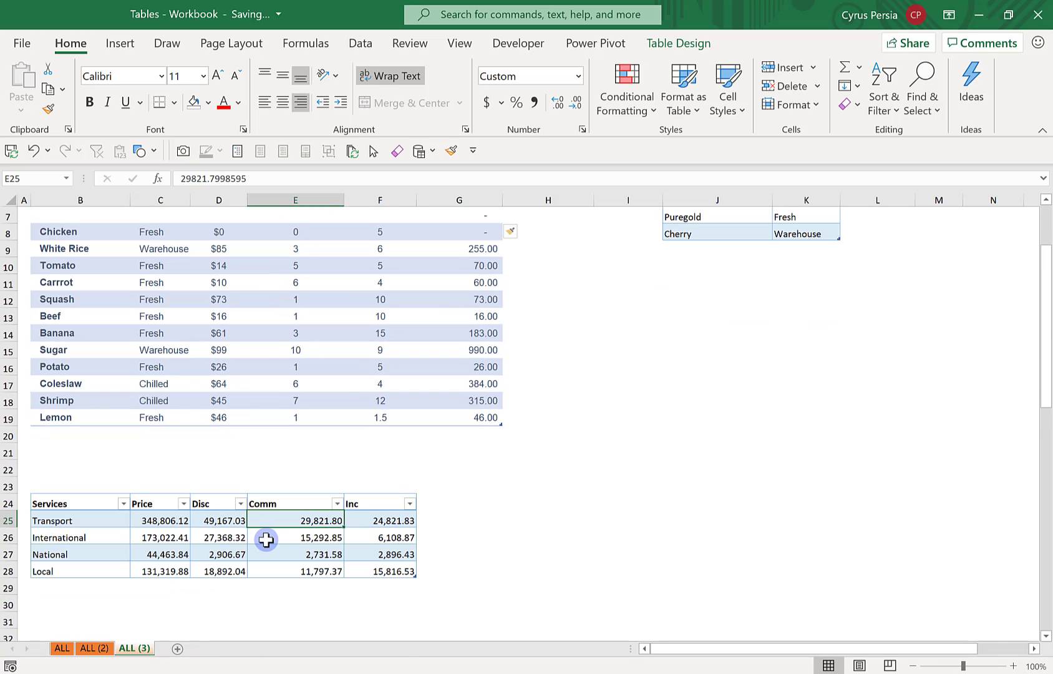
scroll(266, 540, up, 2)
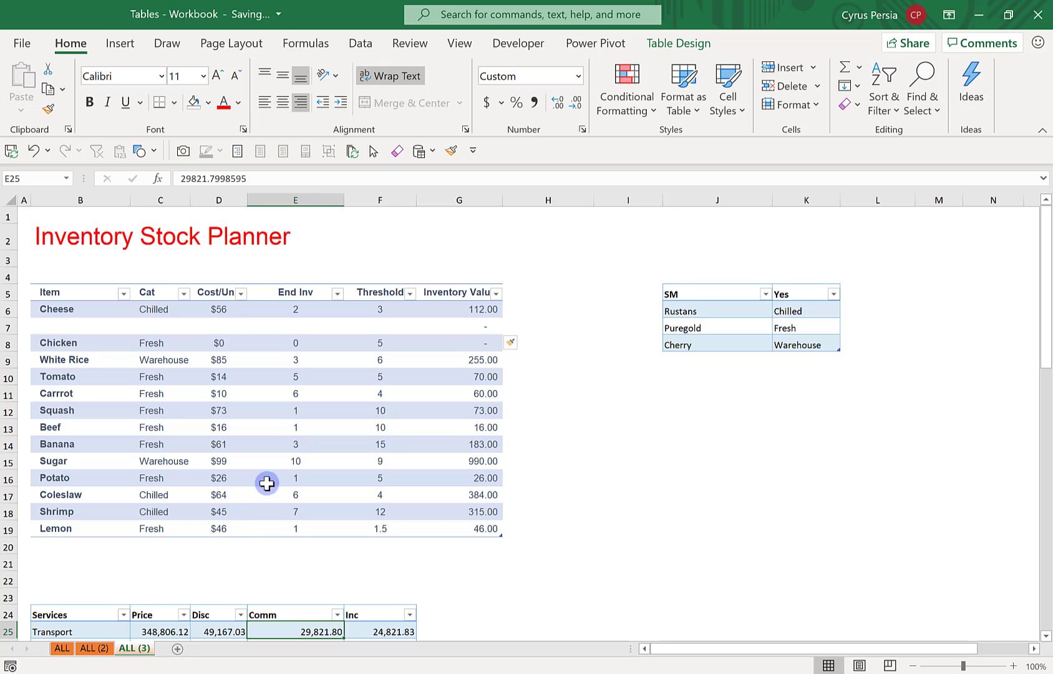
Insert a blank table column before the End Inv column of the inventory table
click(269, 286)
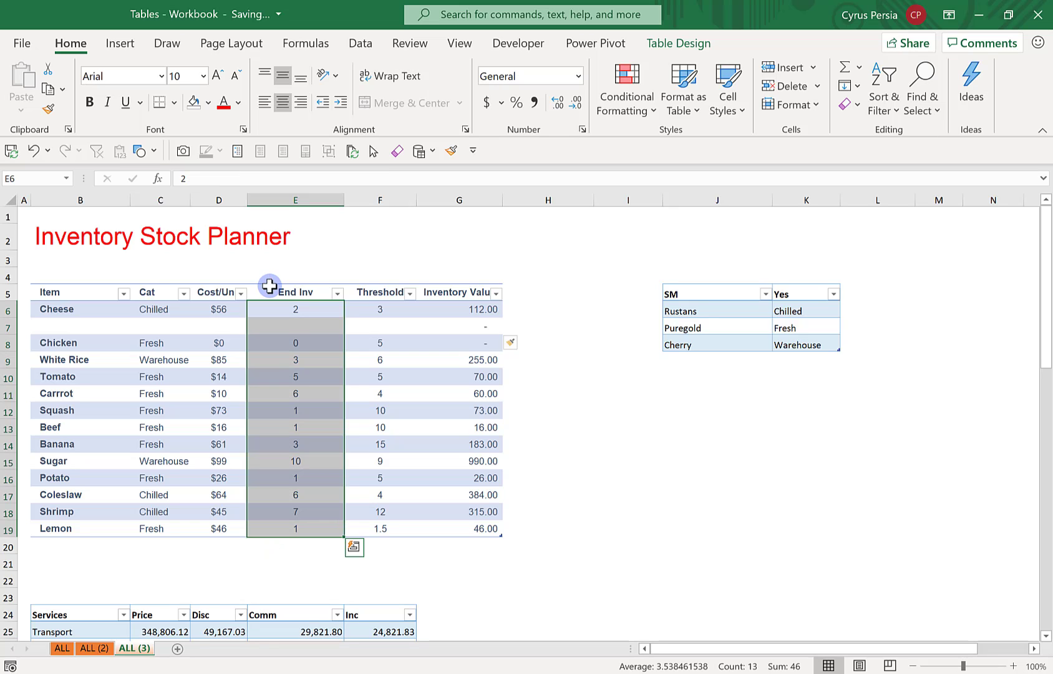
right_click(283, 310)
mouse_move(375, 351)
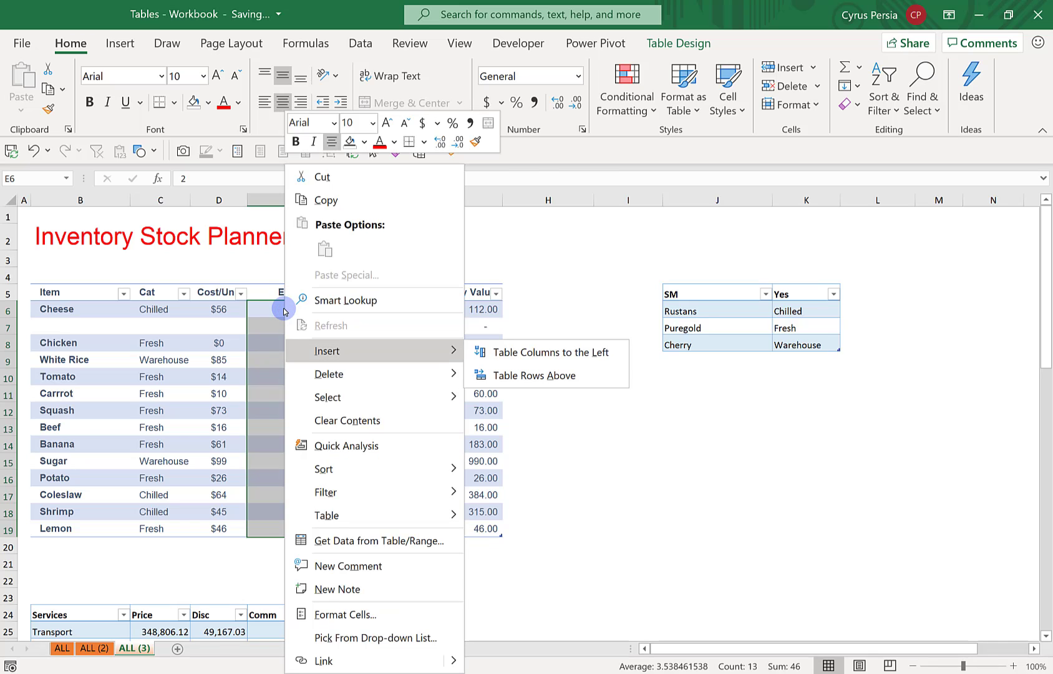
click(538, 353)
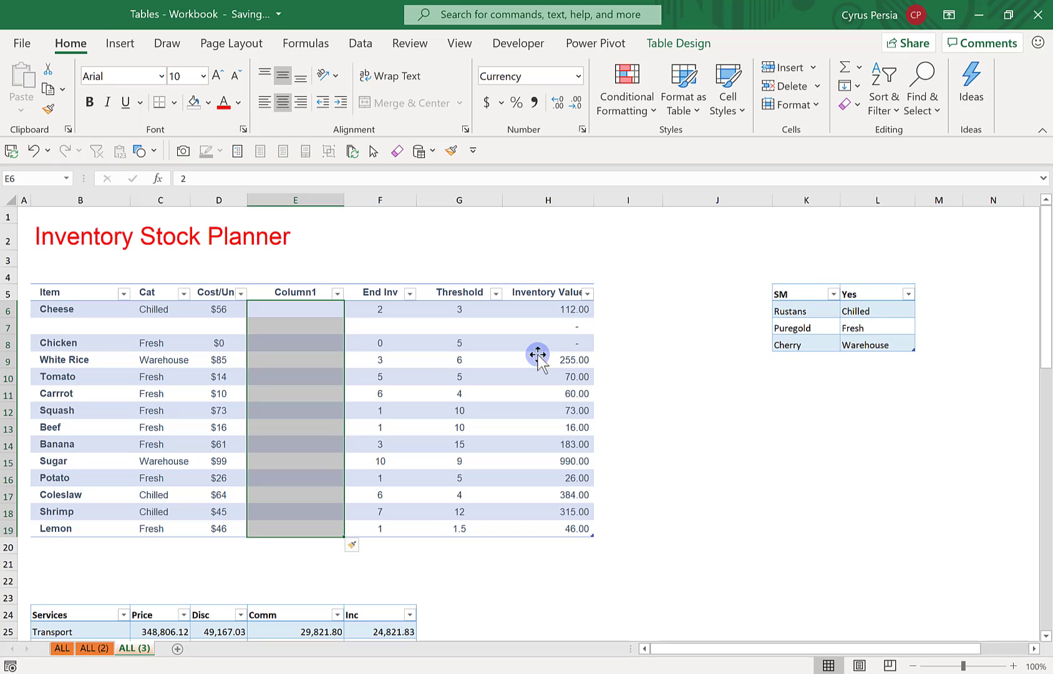
Try to insert an entire worksheet column at column E, and undo the insertions of the blank table column and the blank table row
click(302, 199)
right_click(293, 322)
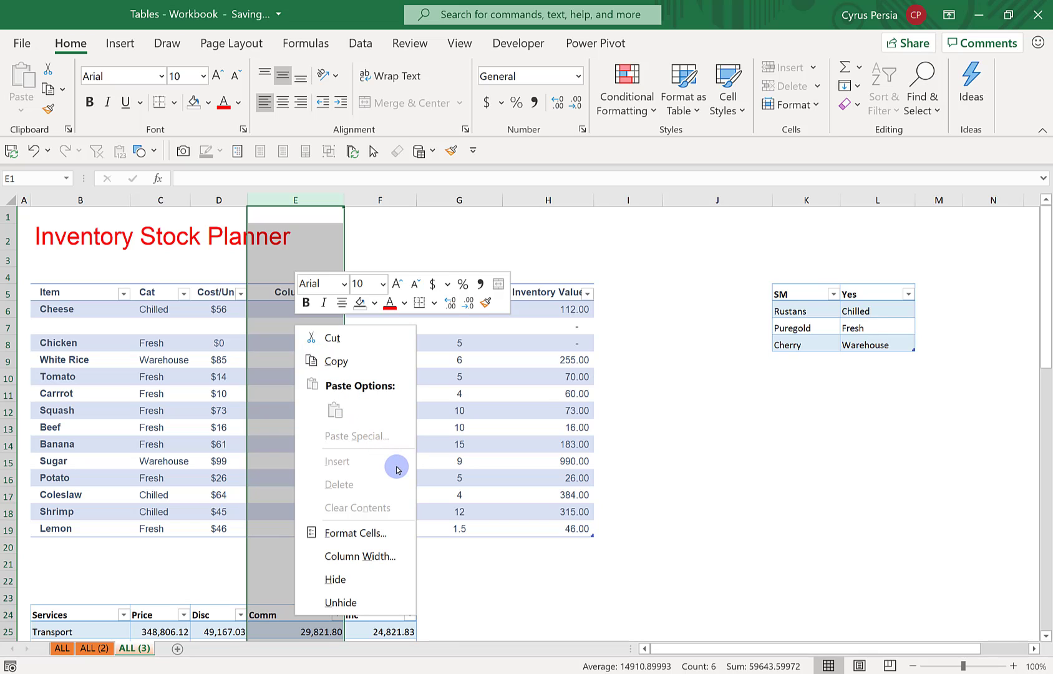
click(468, 419)
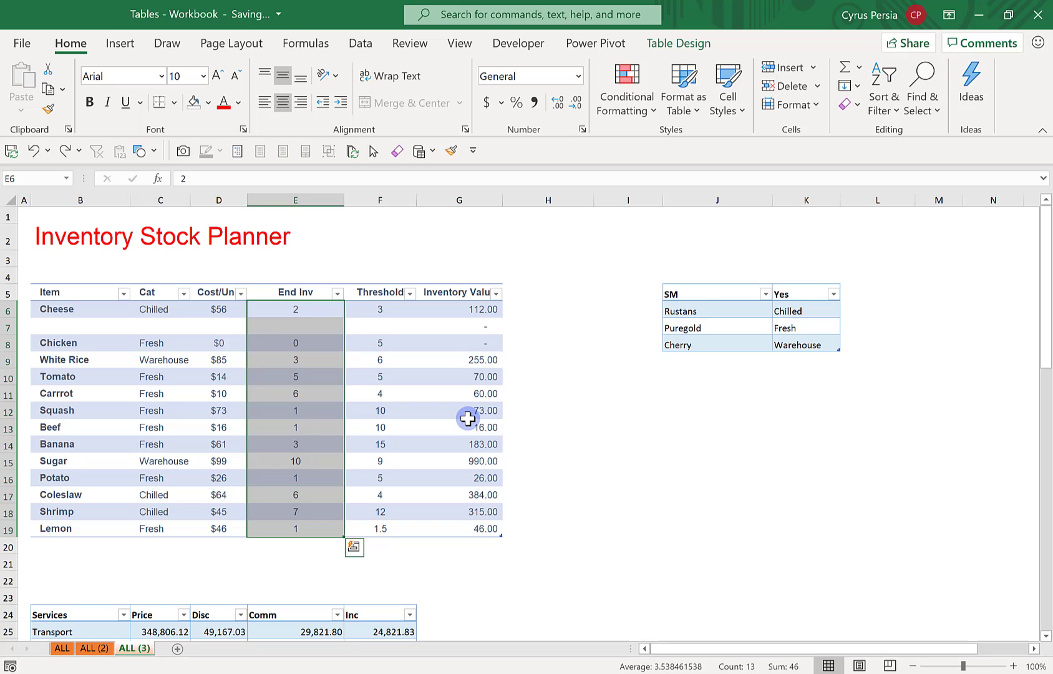
click(383, 397)
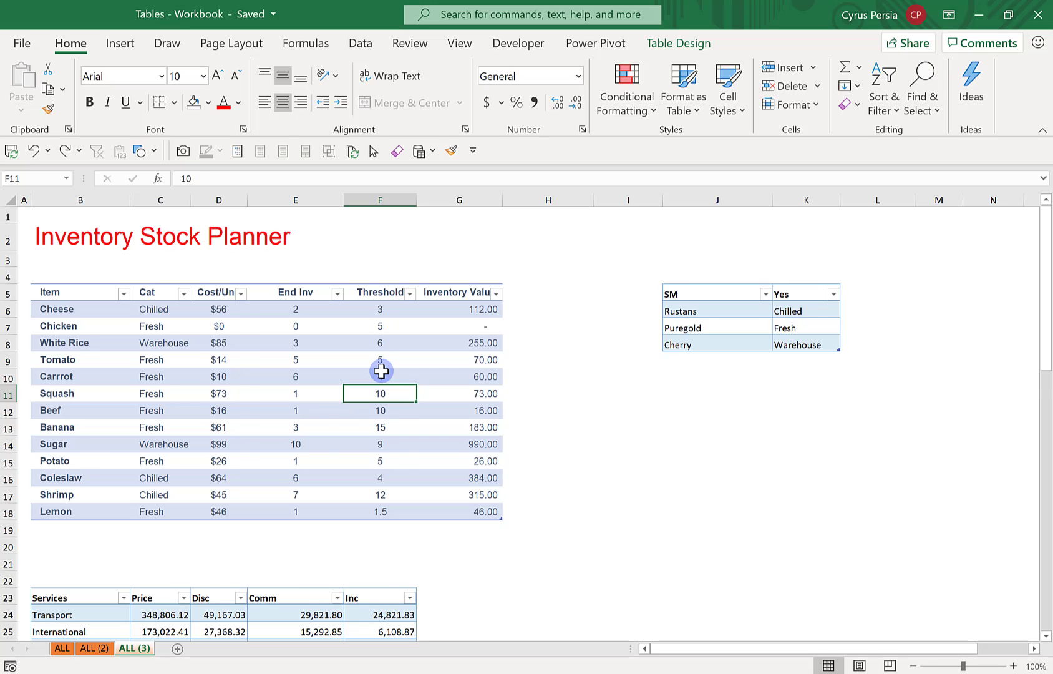
scroll(382, 371, down, 1)
scroll(381, 371, up, 1)
key(Up)
key(Up)
key(Up)
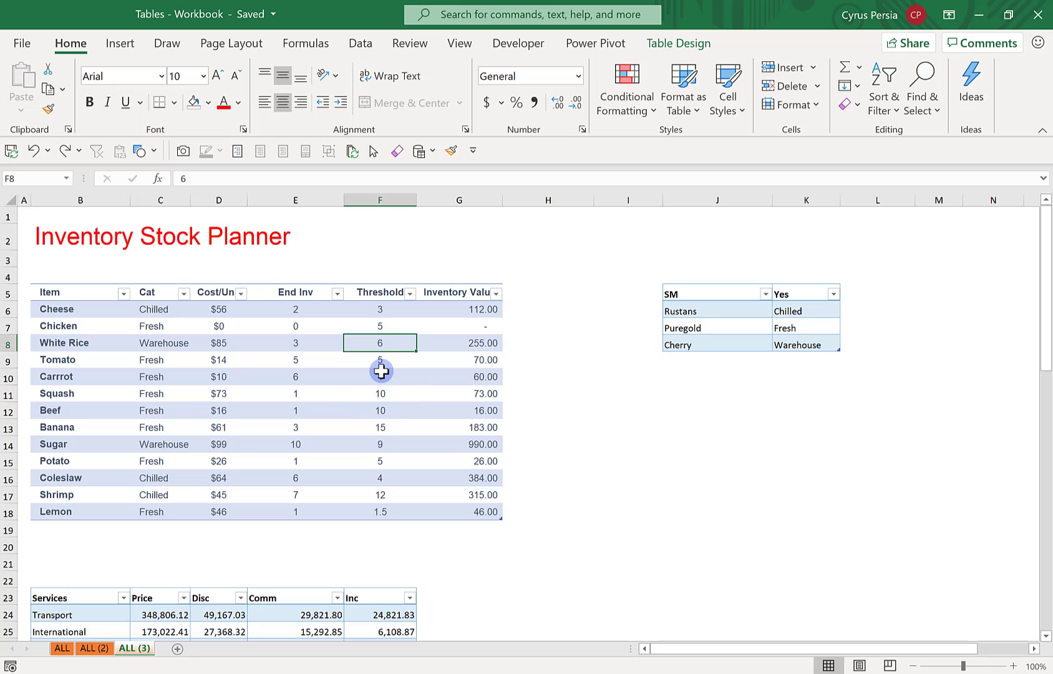
Add a column headed "Where to Buy?" directly after the Inventory Value column of the inventory table
click(517, 291)
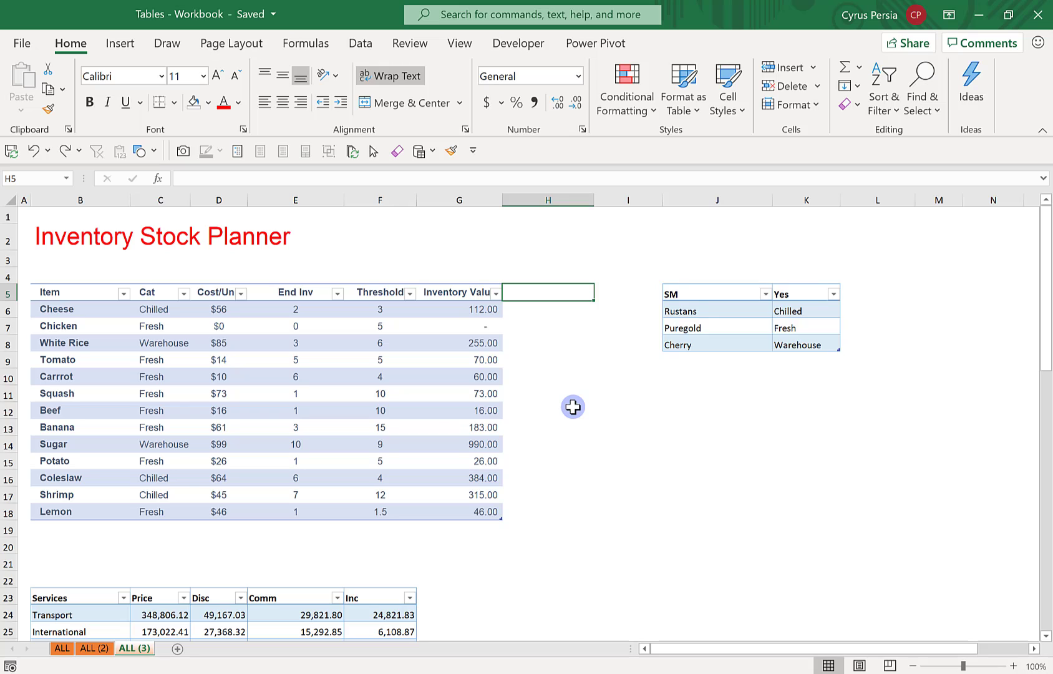
text(Wh)
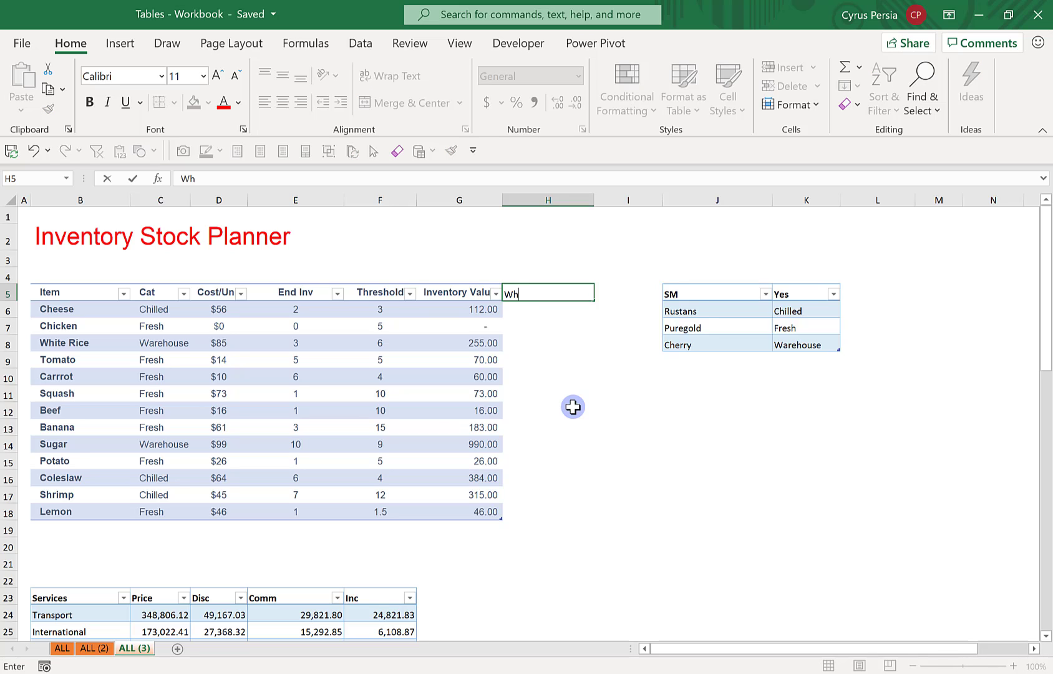
text(ere to Buy?)
key(Return)
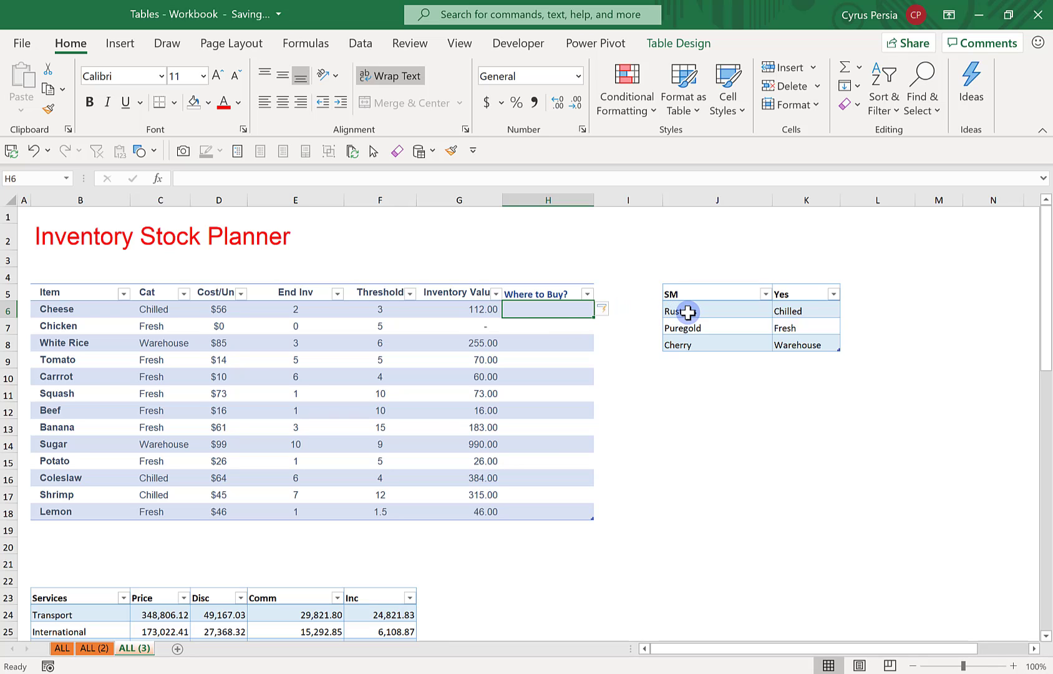
Rename the SM header of the small store table to "Where to buy?"
click(736, 295)
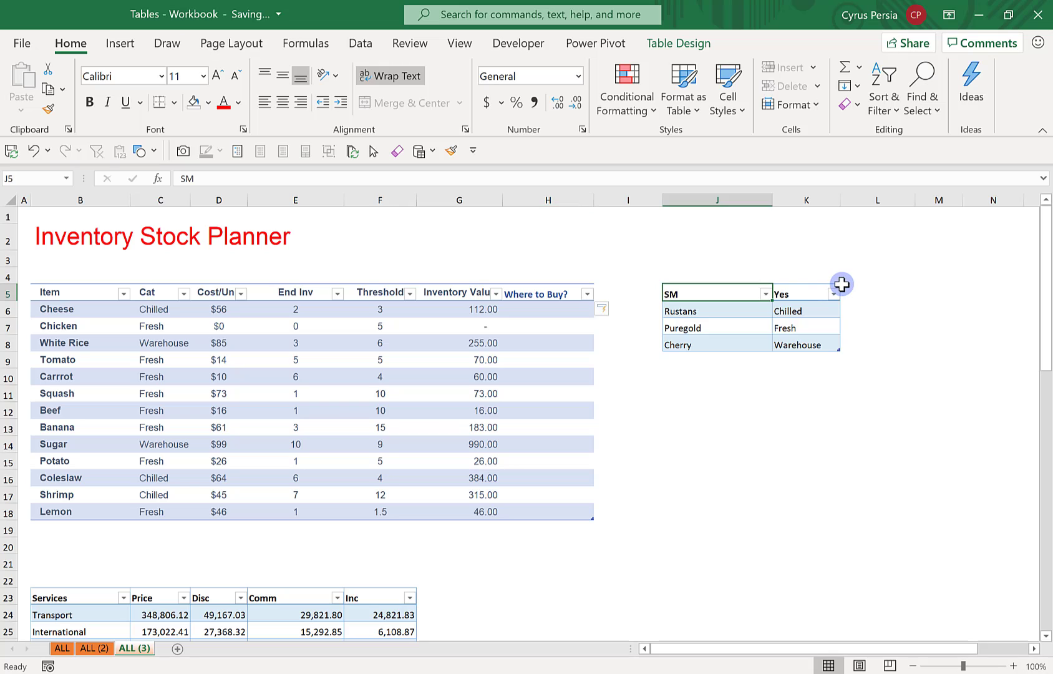
text(Where)
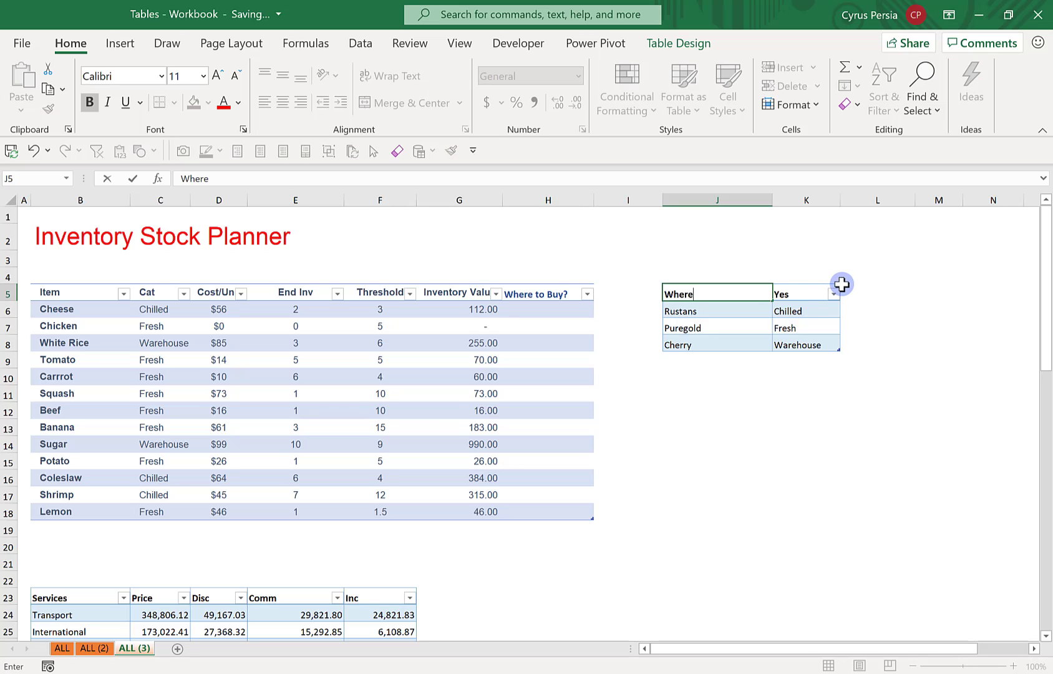
text( to buy?)
key(Return)
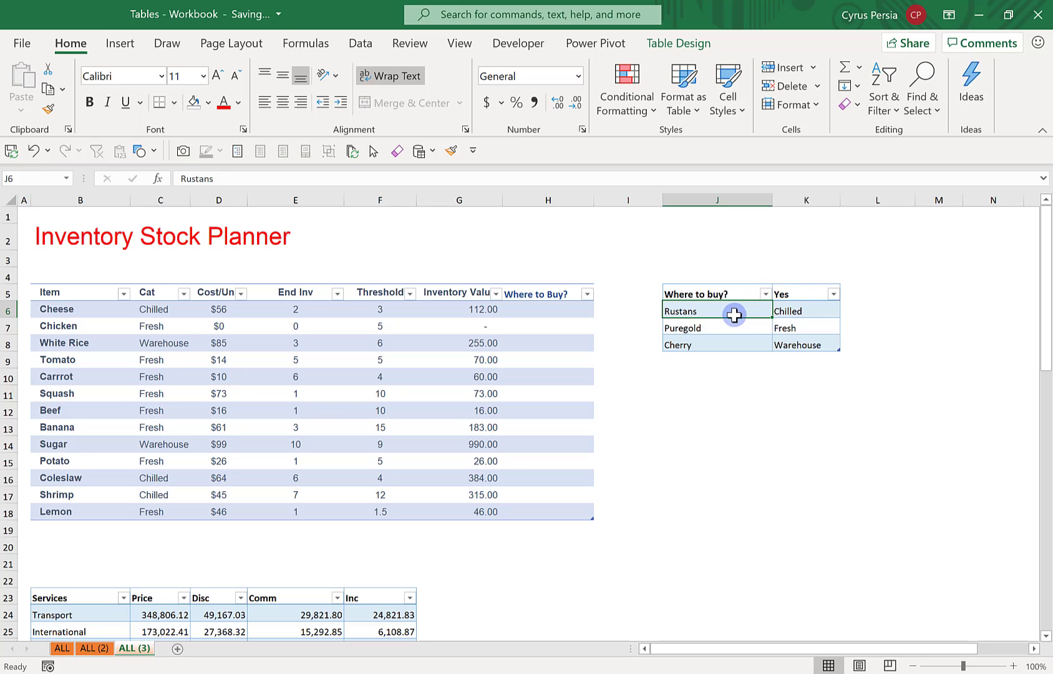
Examine which category each store is matched with in the small store table
click(809, 329)
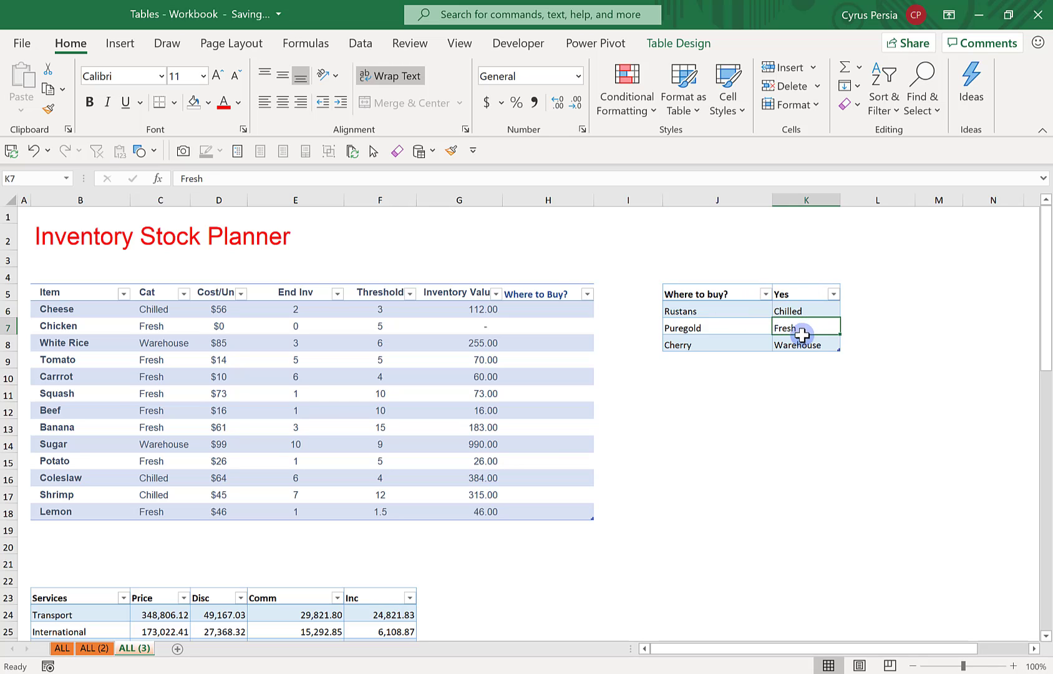
click(780, 345)
click(719, 344)
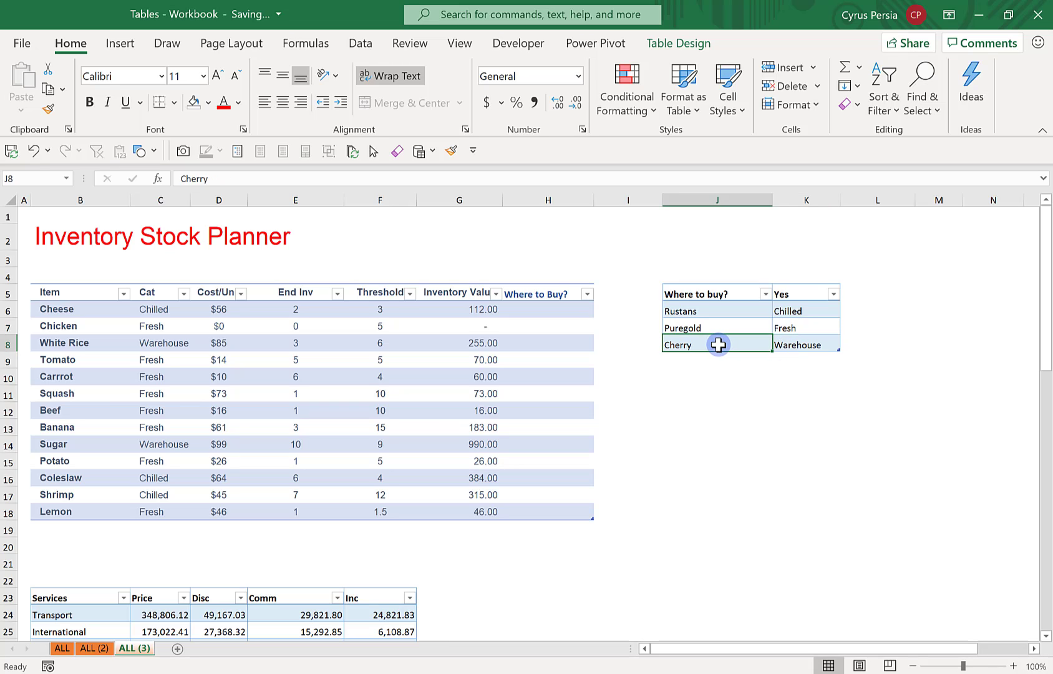
key(Up)
key(Up)
key(Left)
key(Left)
key(Right)
key(Right)
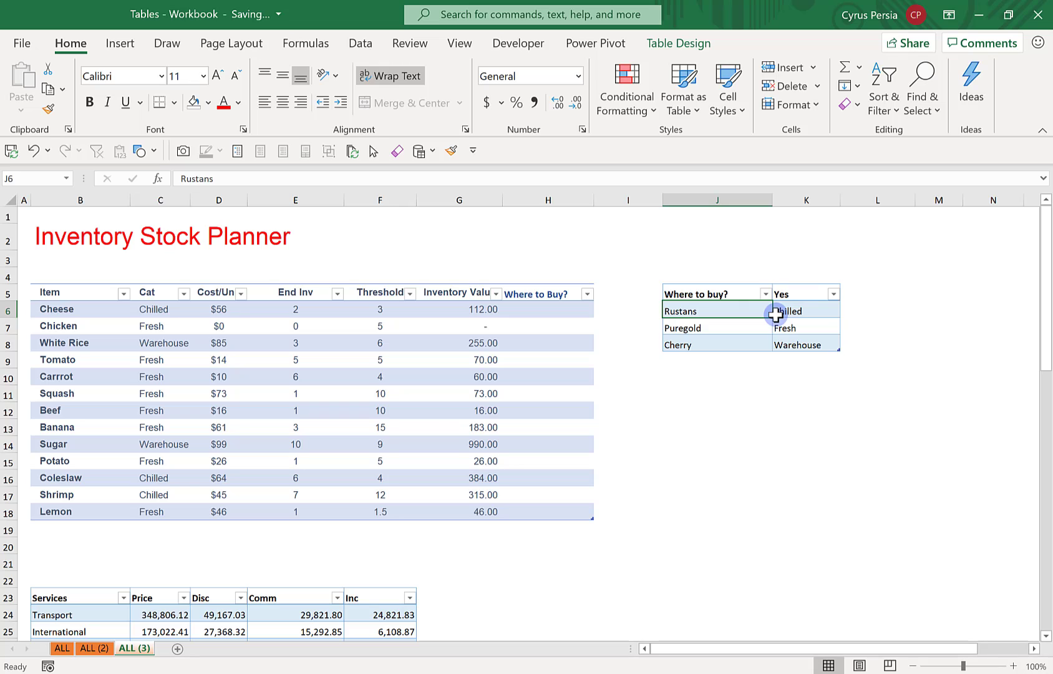
Move the Yes column ahead of the "Where to buy?" column in the store table and widen column K to fit its header
click(541, 308)
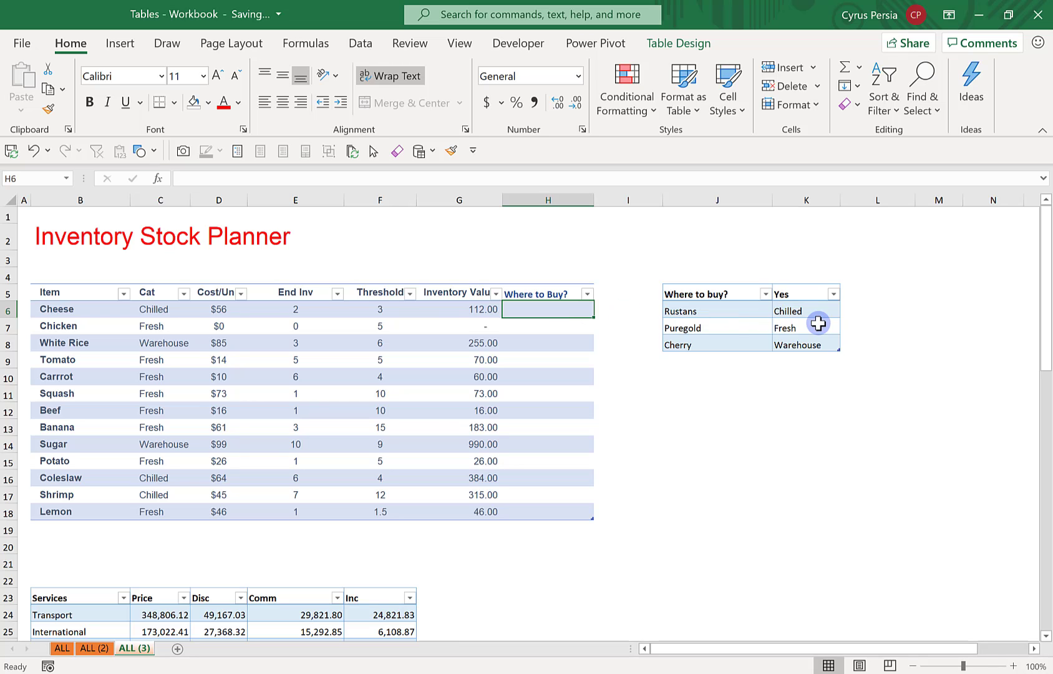
click(811, 287)
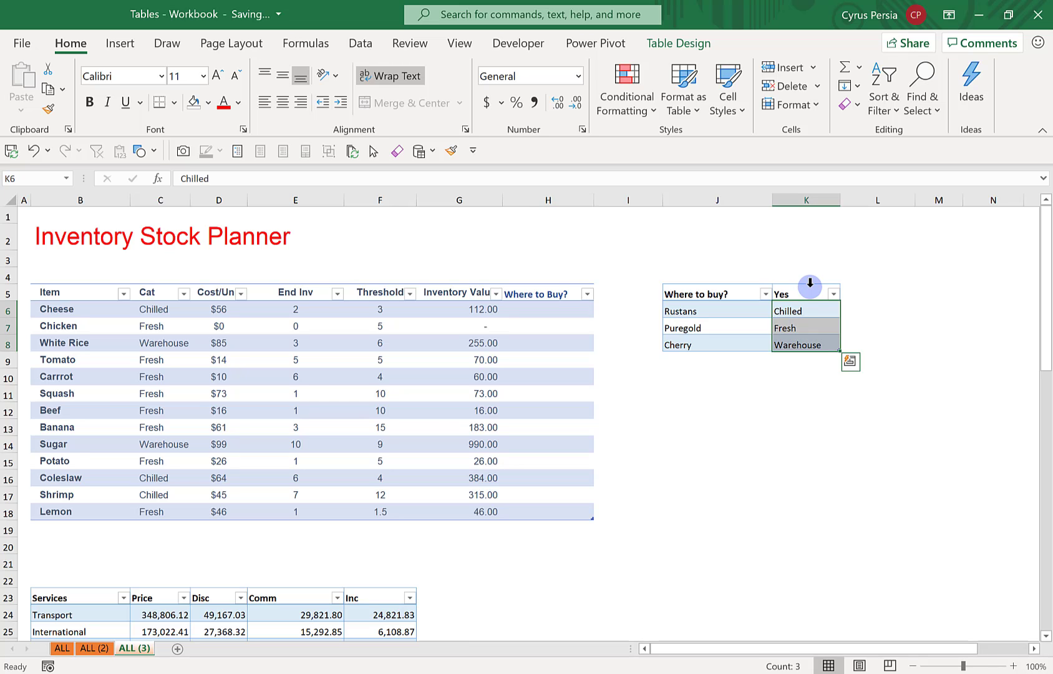
click(810, 283)
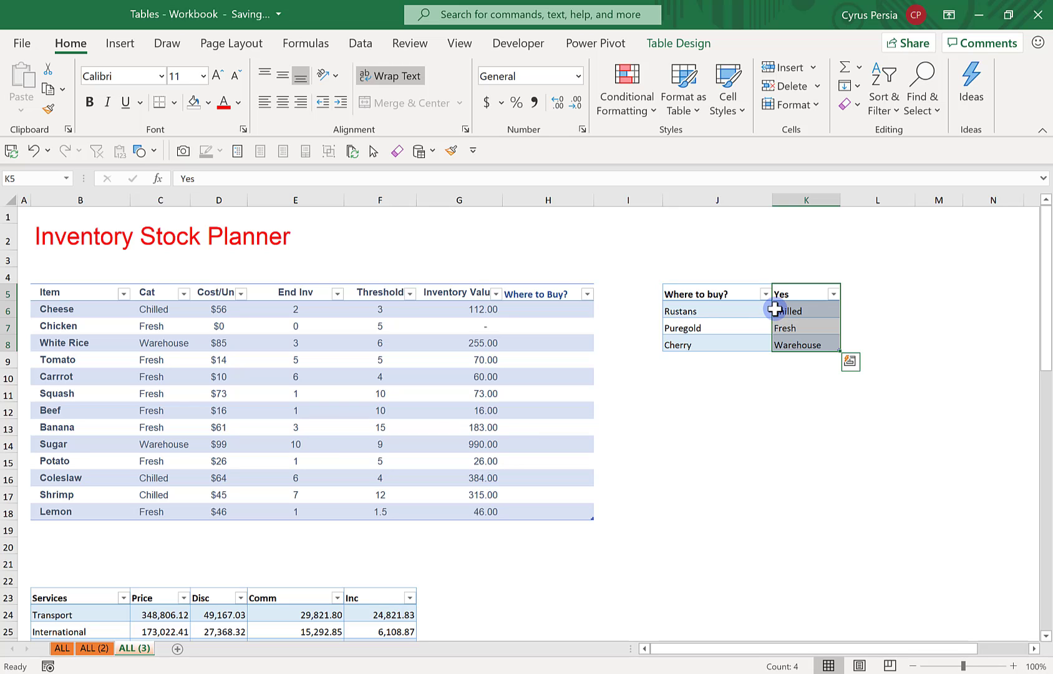
drag(774, 308, 674, 303)
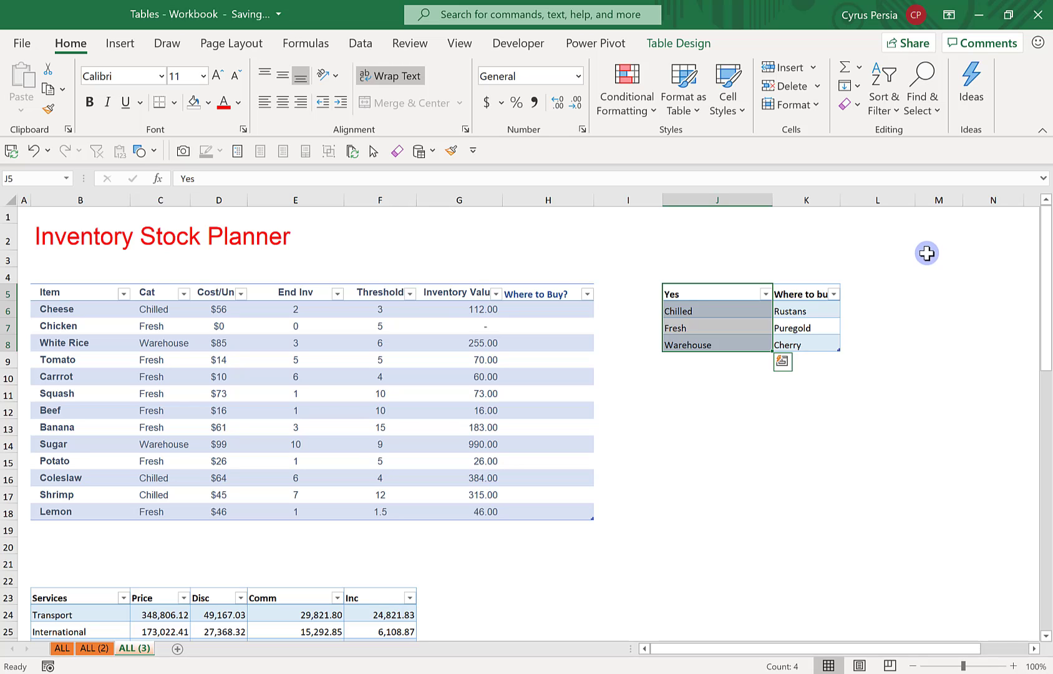
drag(840, 202, 861, 207)
click(583, 312)
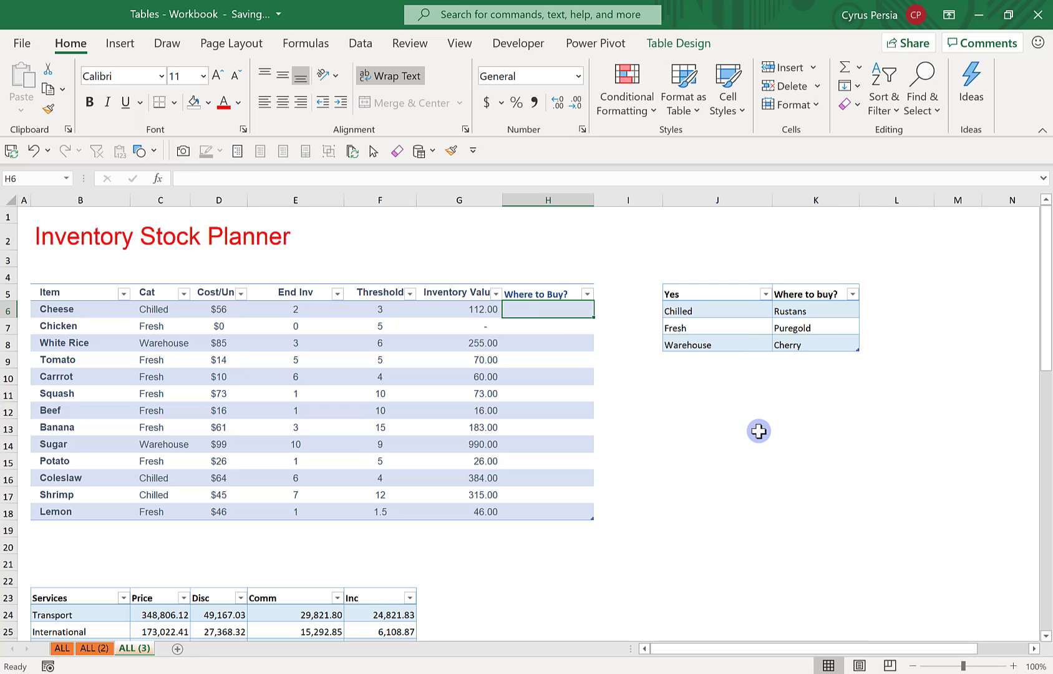
text(=vlo)
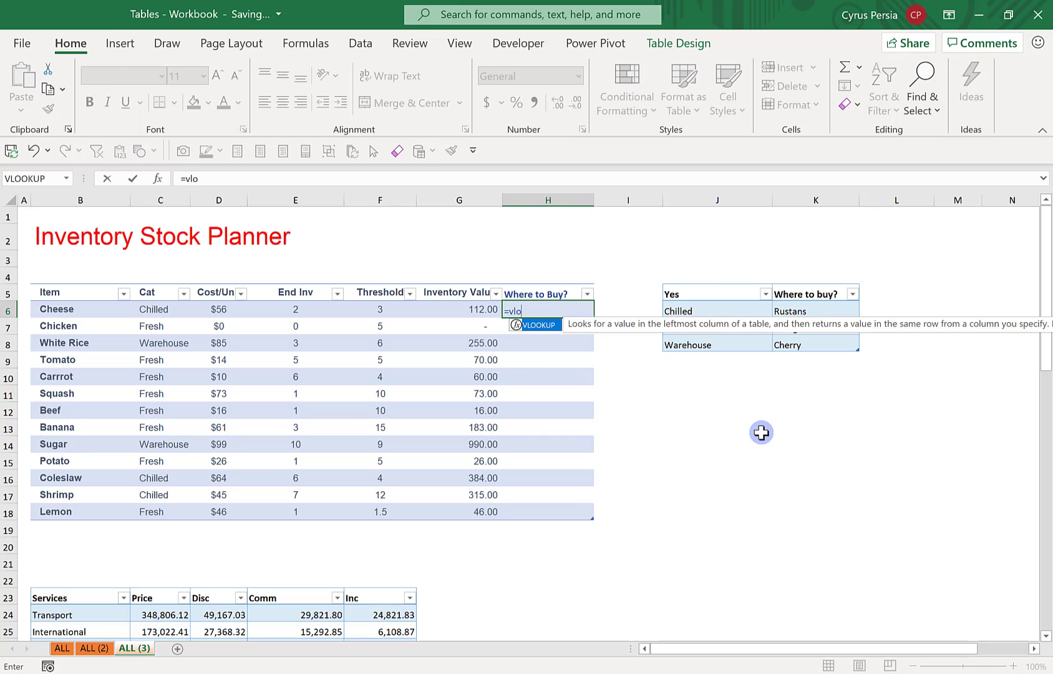
key(Tab)
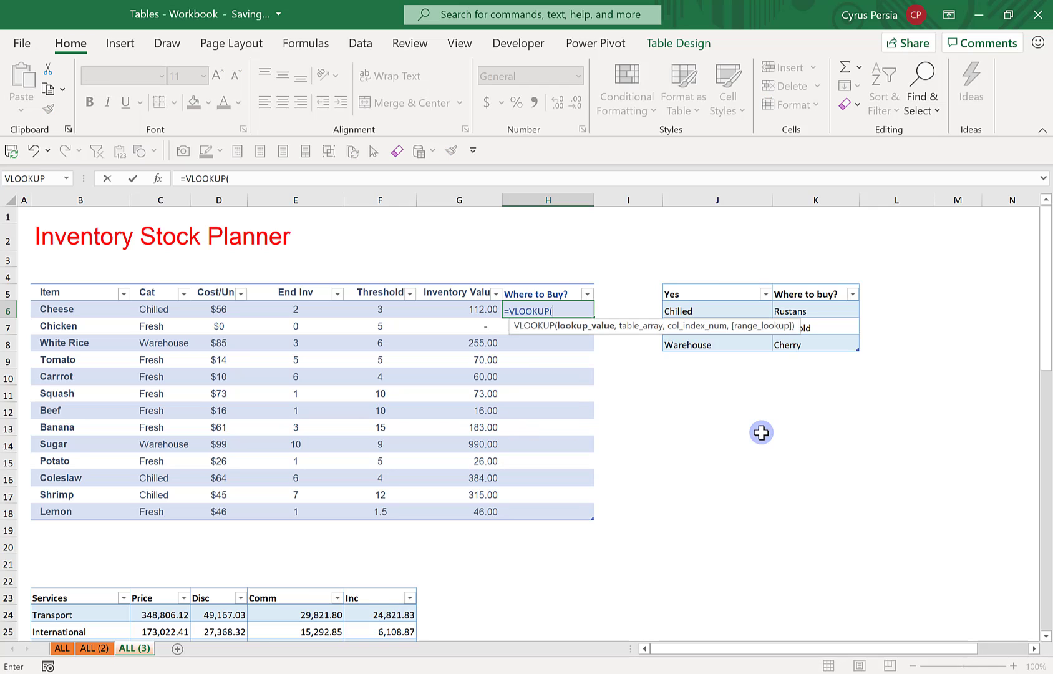
key(Left)
key(Left)
key(Left)
key(Left)
key(Left)
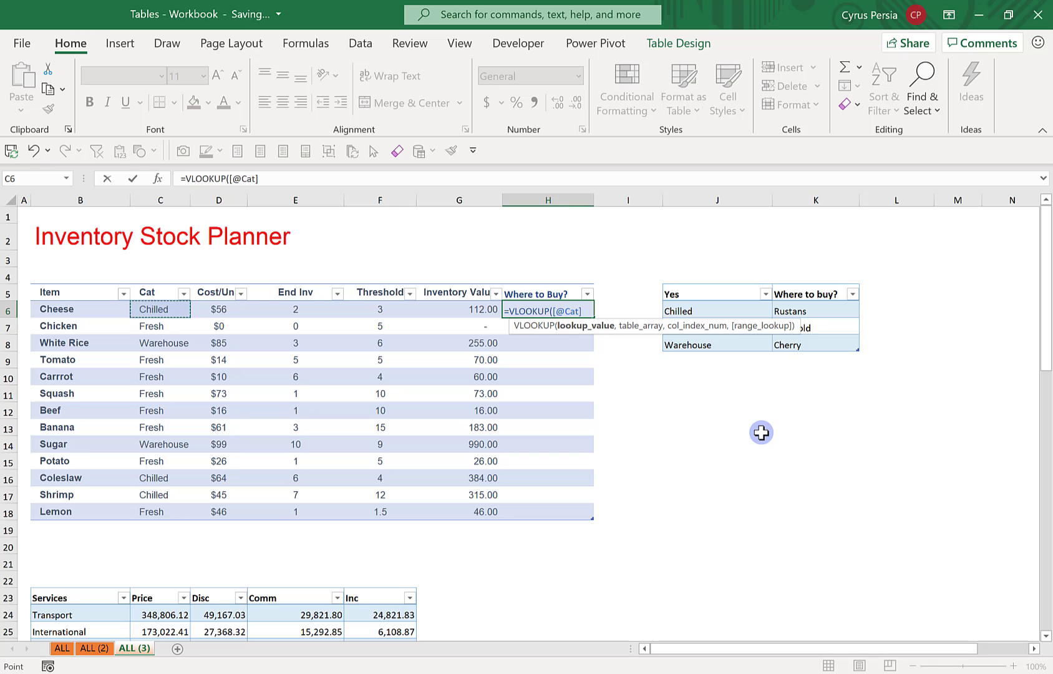
text(,)
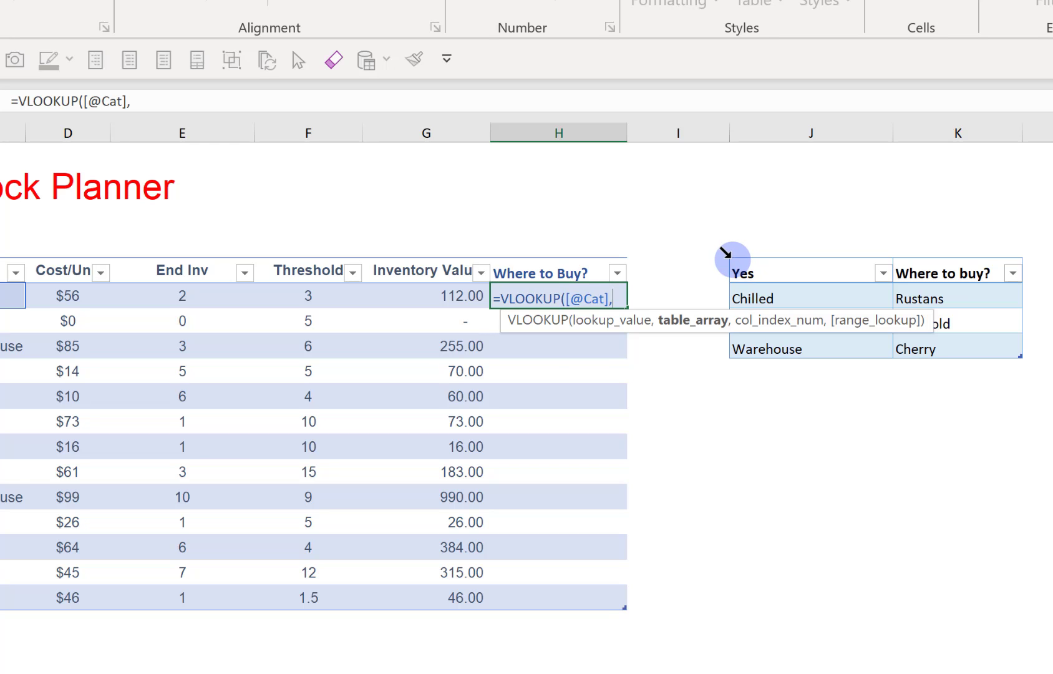
click(734, 260)
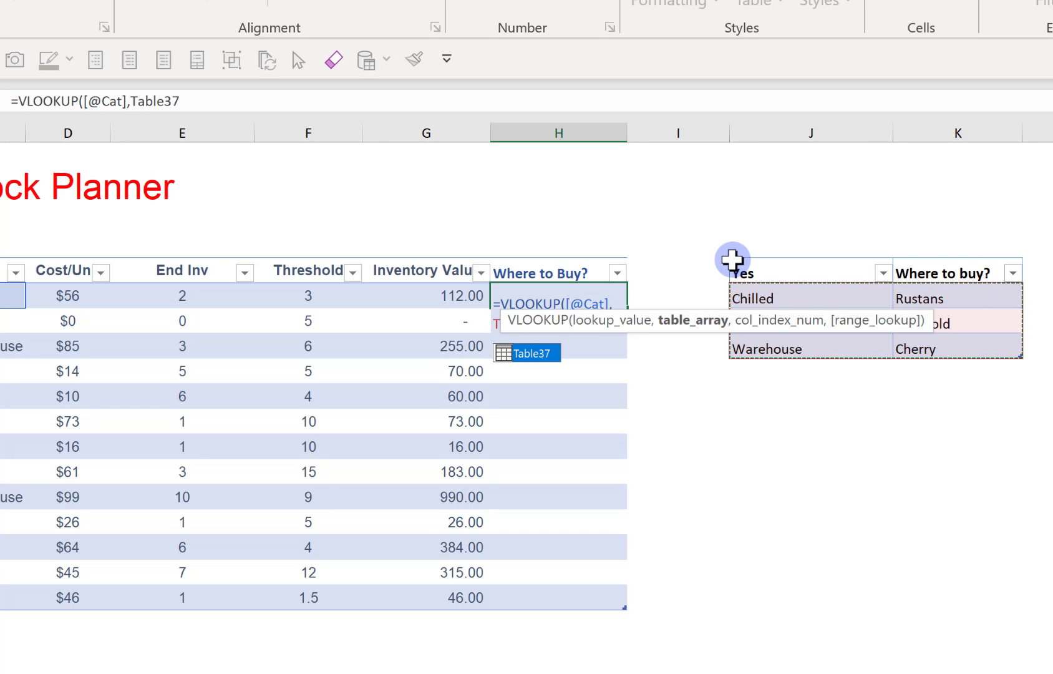
text(,)
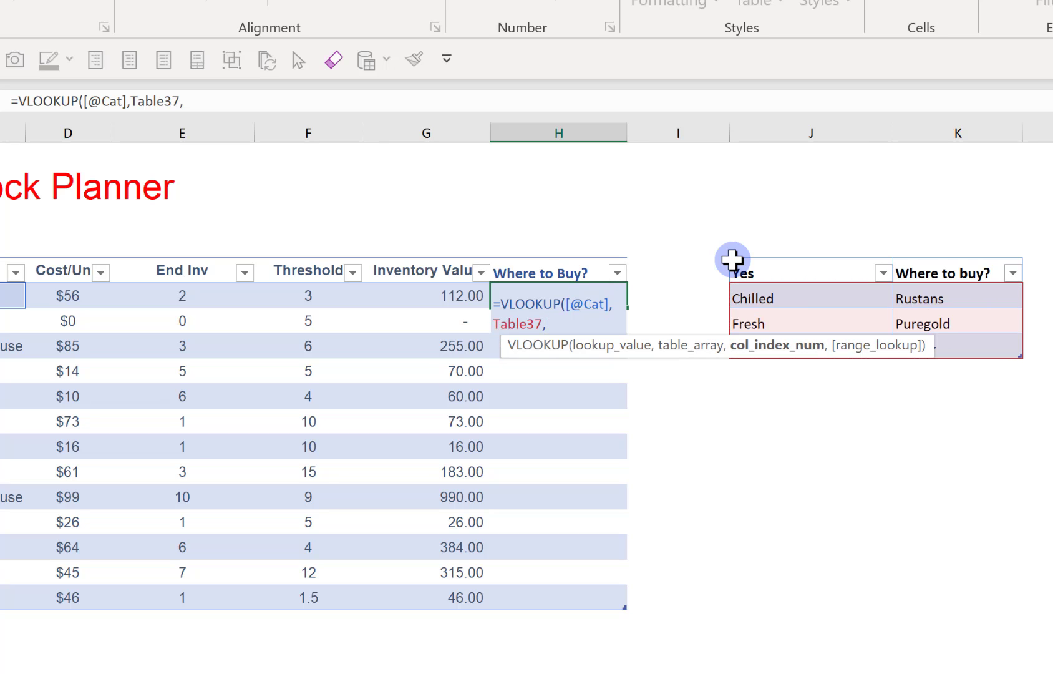
text(2,)
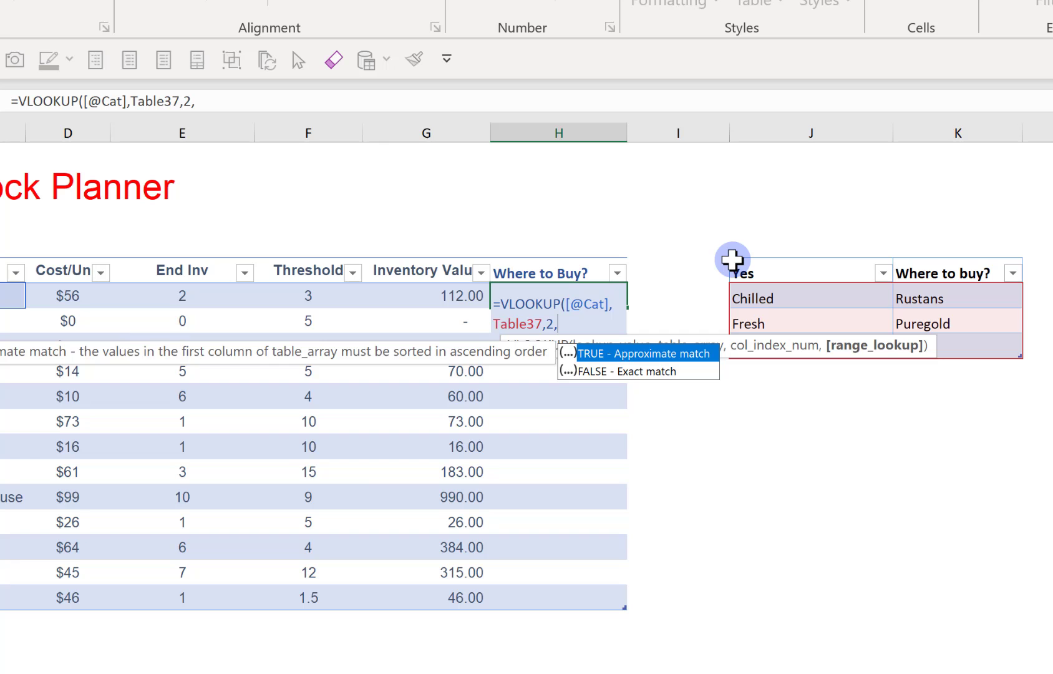
text(0)
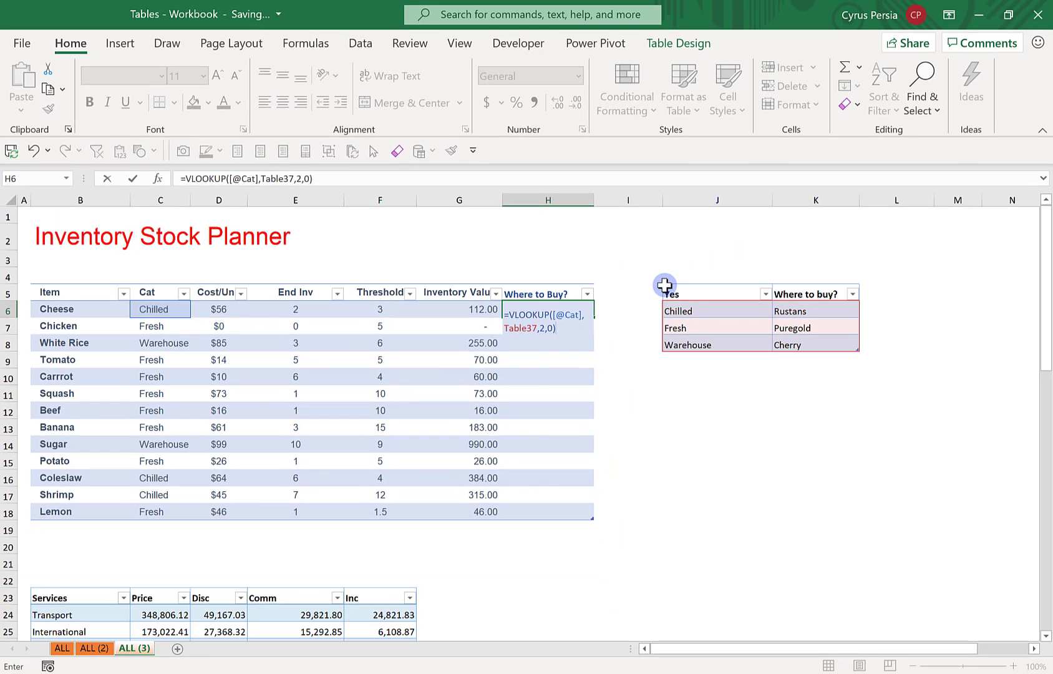
key(Return)
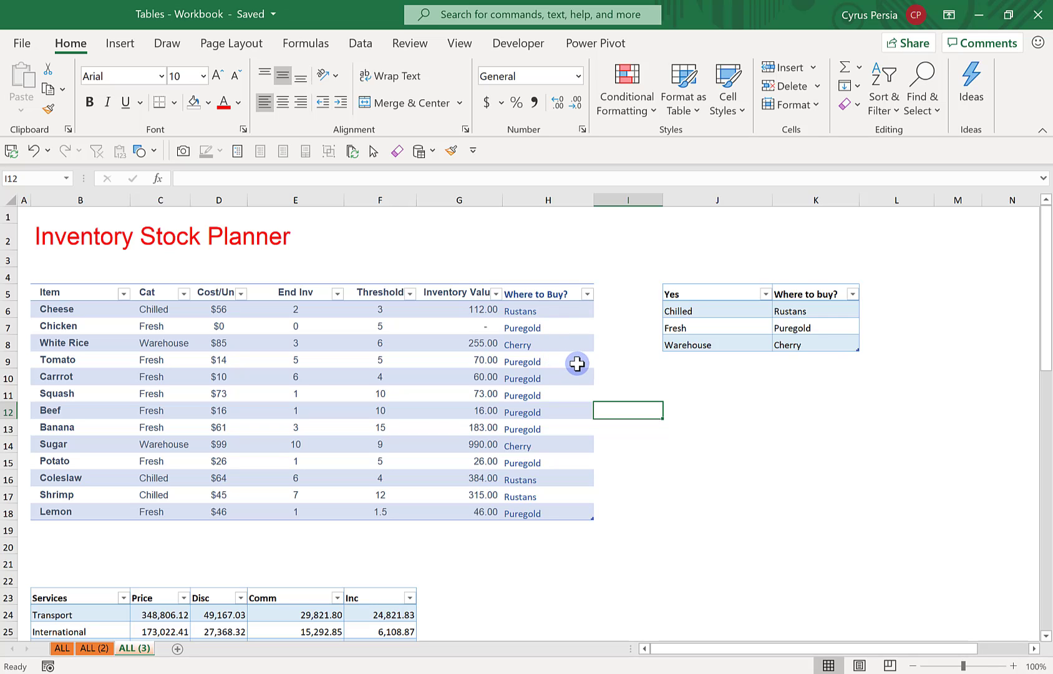
Insert a slicer for the "Where to Buy?" field of the inventory table
click(424, 330)
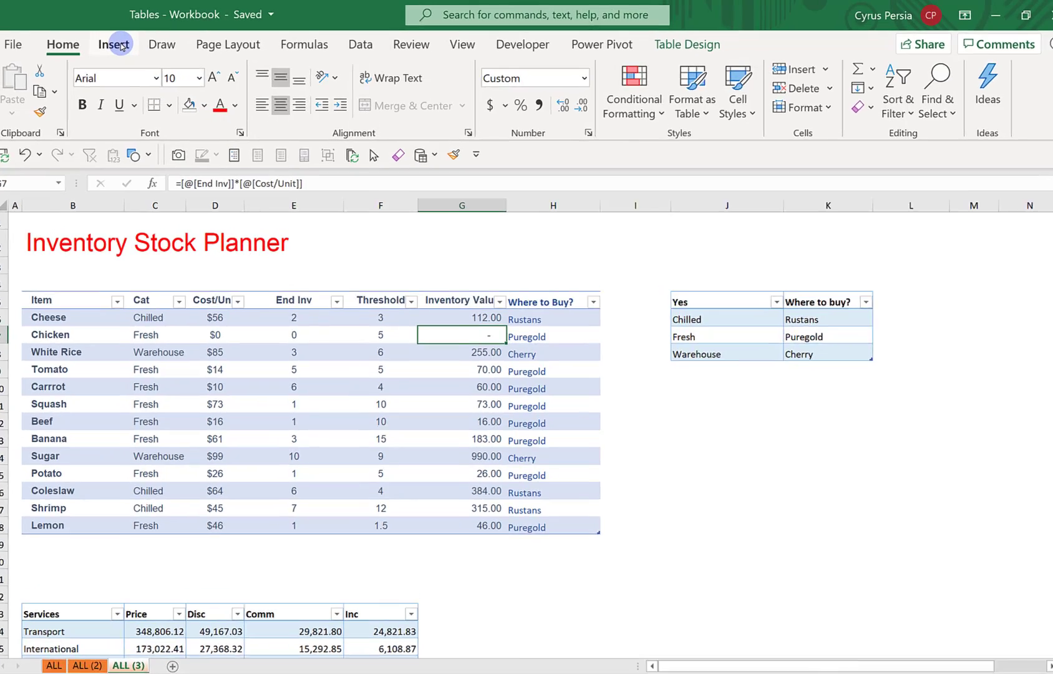
click(122, 44)
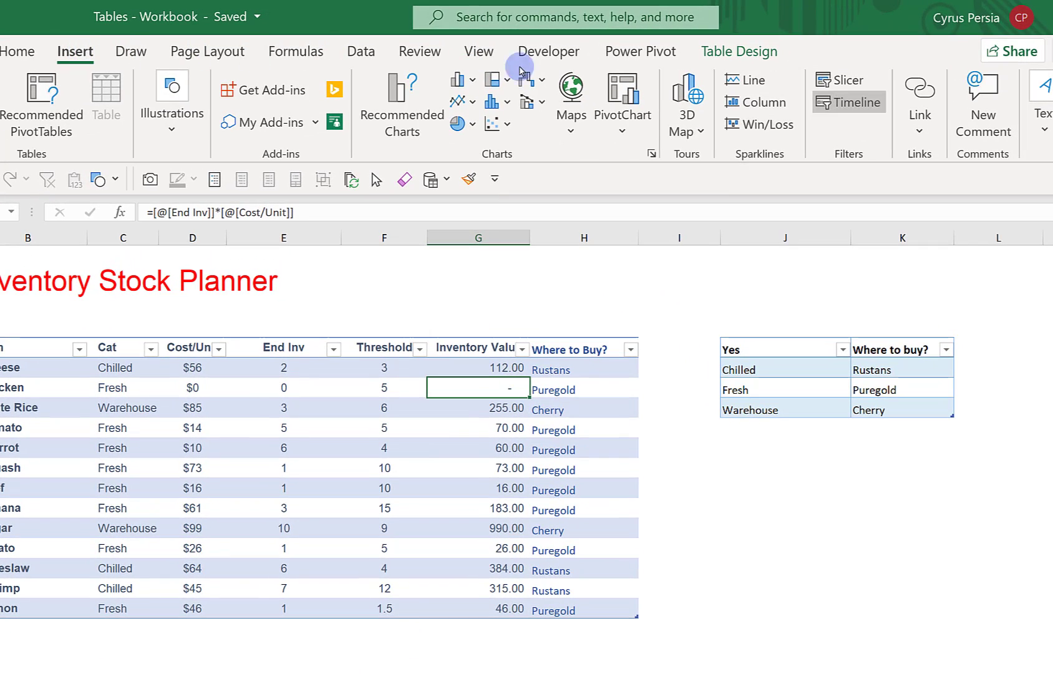
click(855, 81)
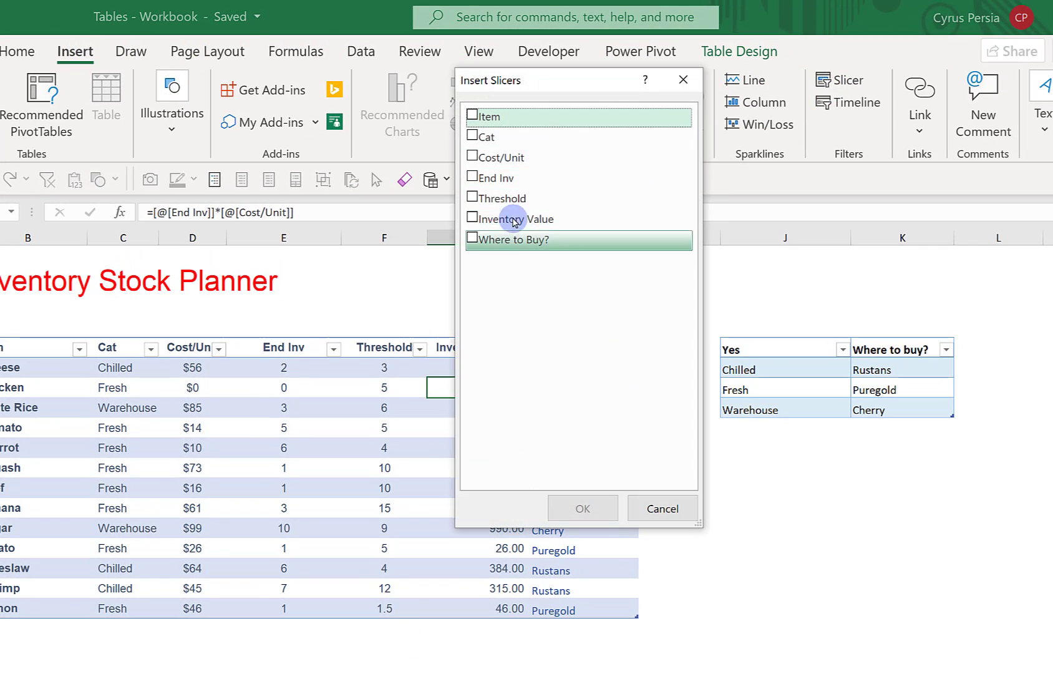
click(472, 239)
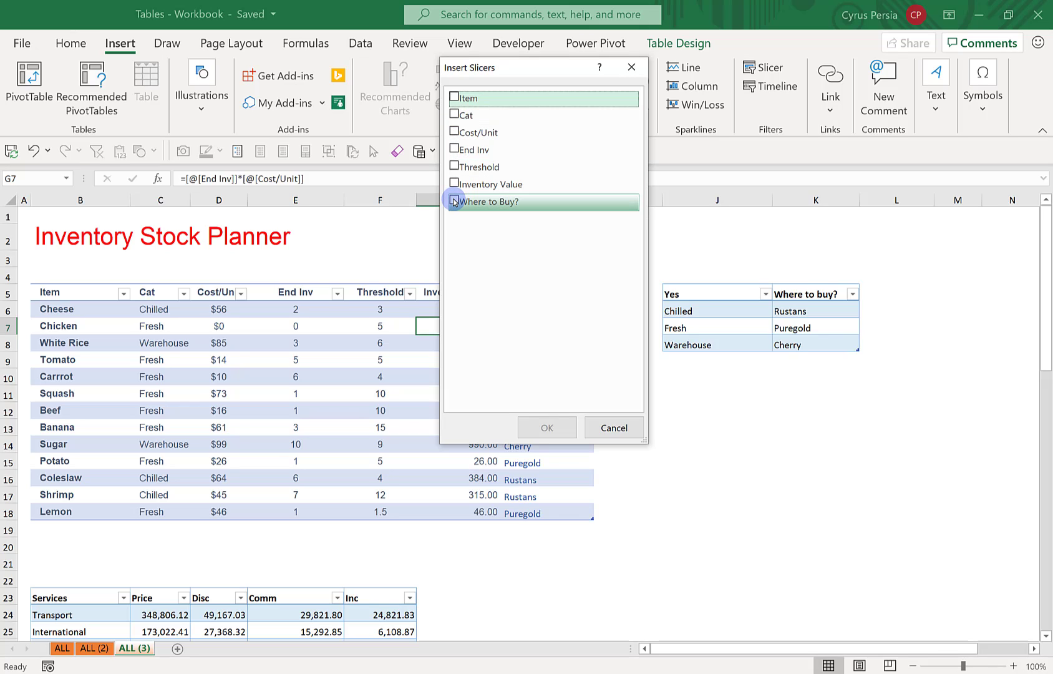
click(454, 201)
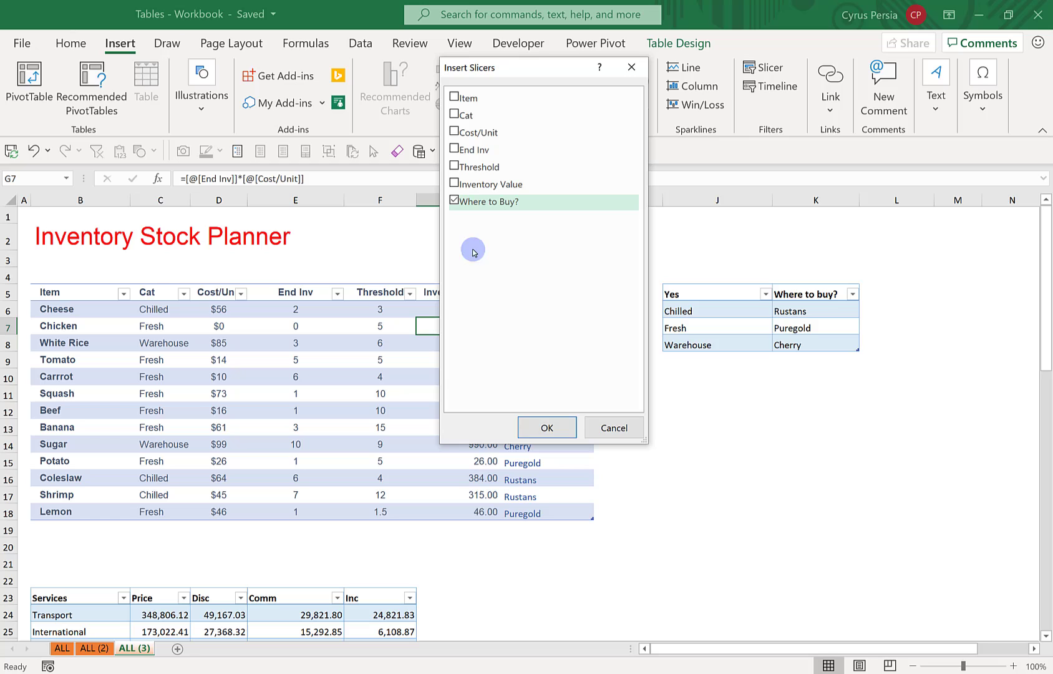
click(544, 428)
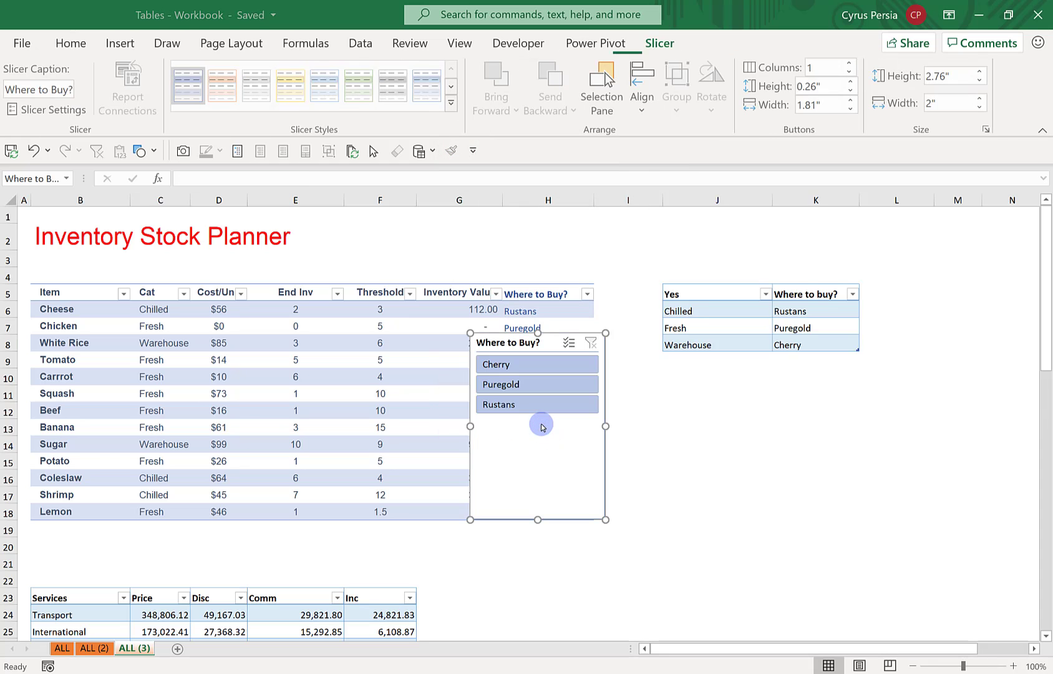
Arrange the slicer in three columns and fit it above the table beside the title, about 0.79" high and 3.94" wide
drag(552, 333, 536, 229)
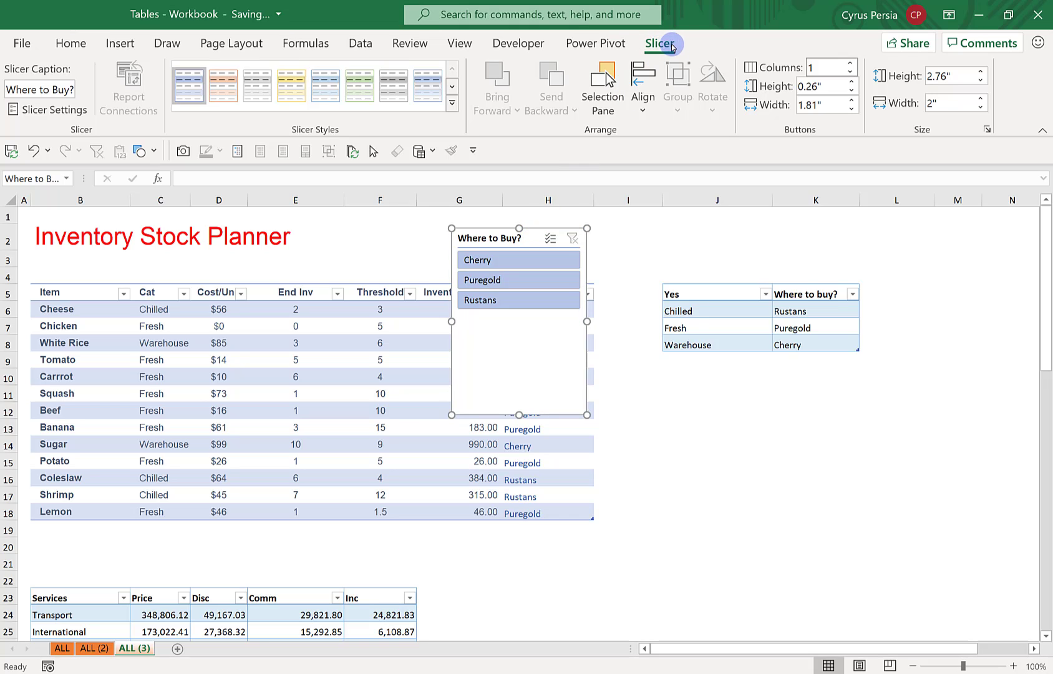
click(849, 63)
click(850, 63)
click(850, 63)
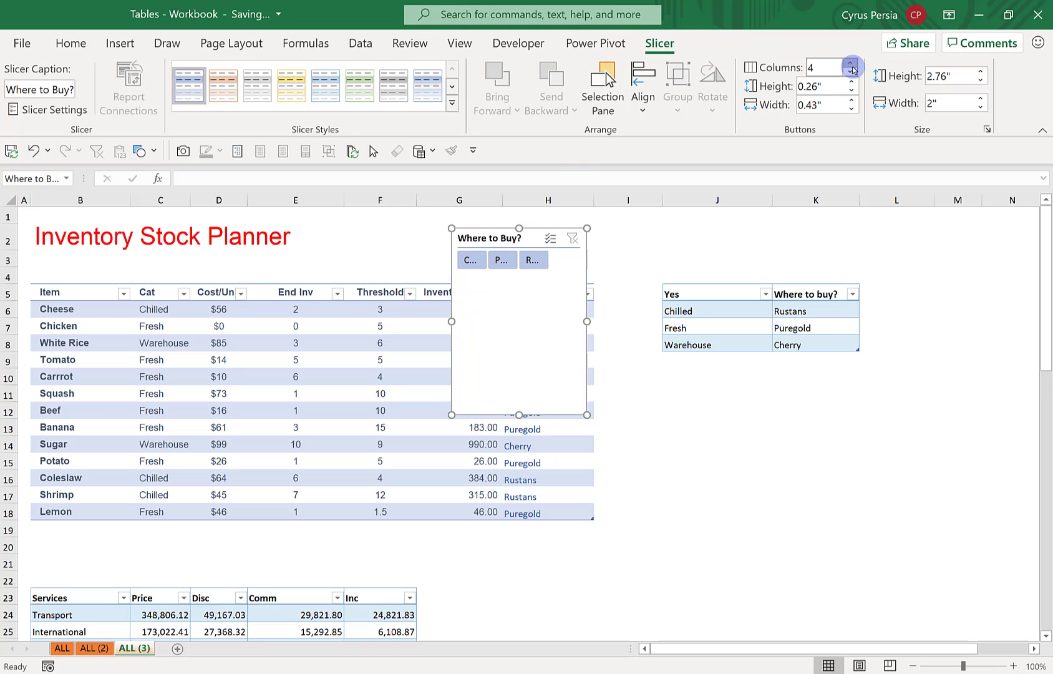
click(849, 72)
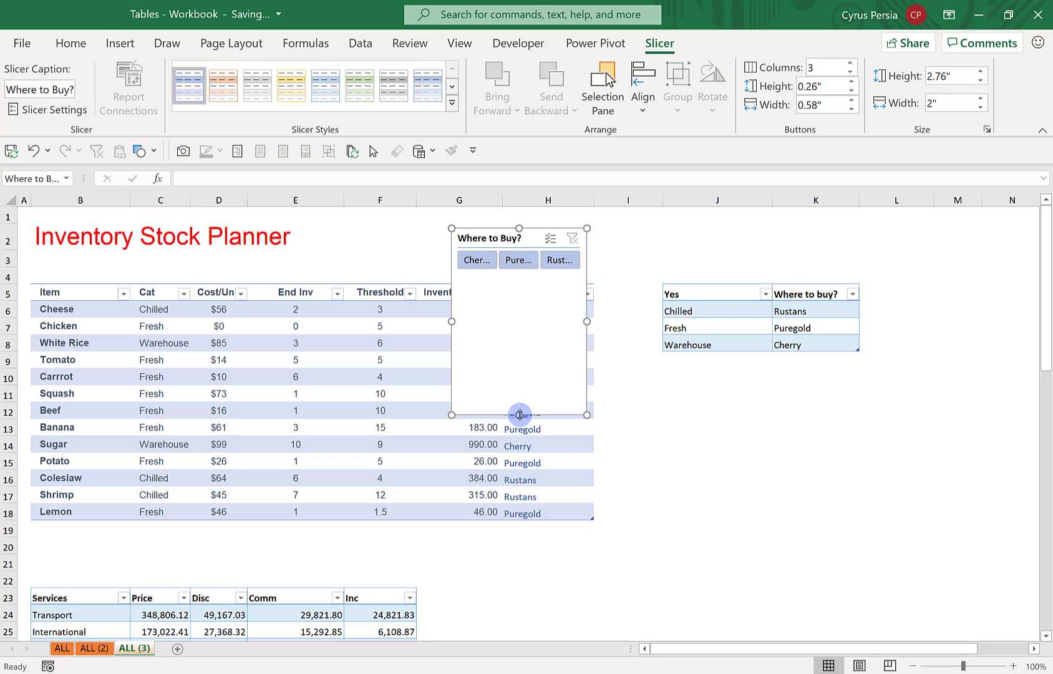
drag(519, 414, 524, 276)
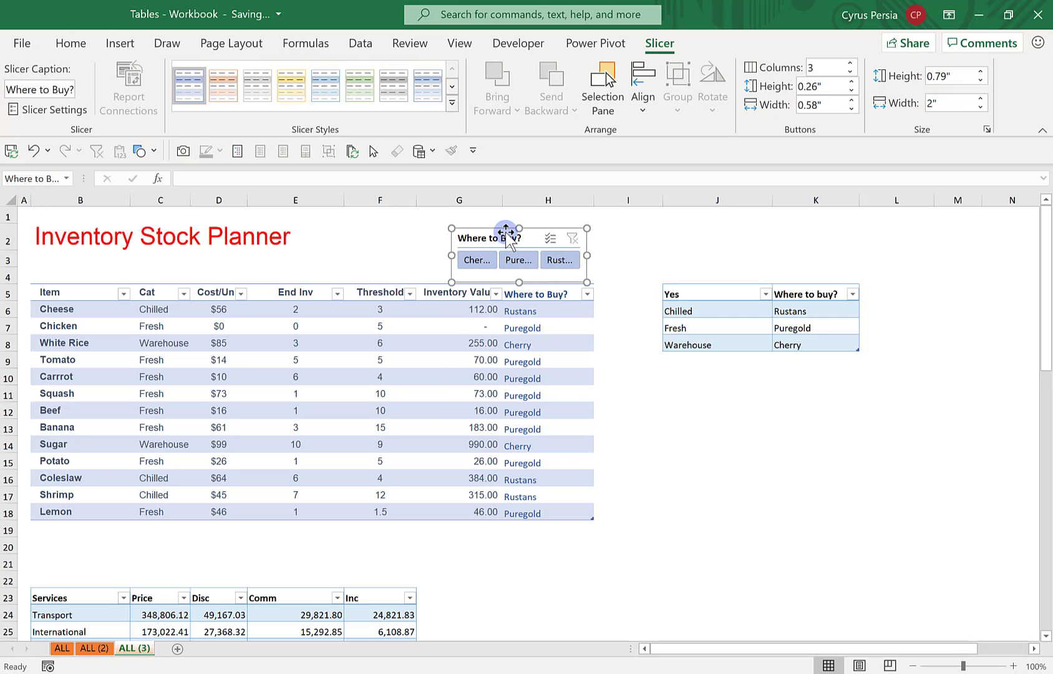
drag(503, 228, 382, 220)
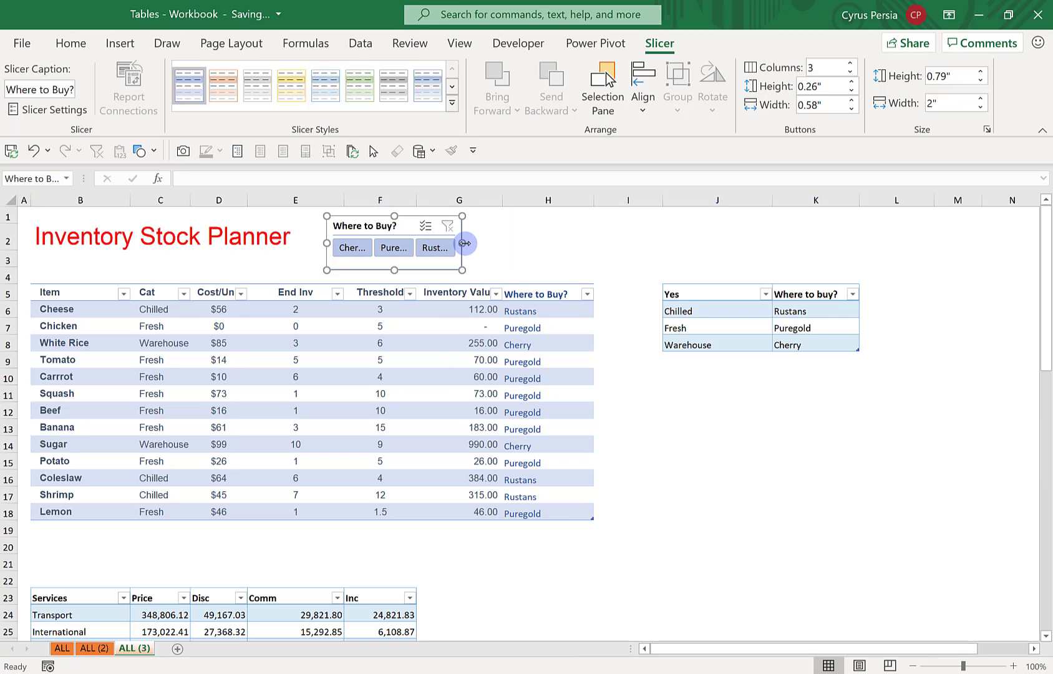
drag(461, 243, 593, 249)
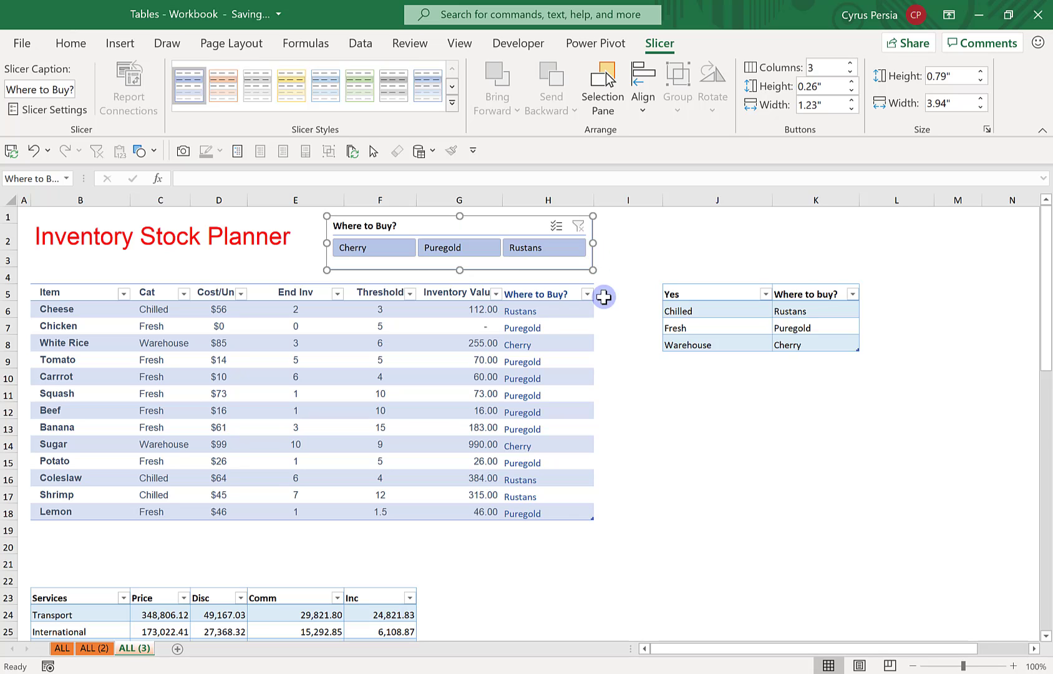
Apply the yellow slicer style to the "Where to Buy?" slicer and deselect it
click(631, 368)
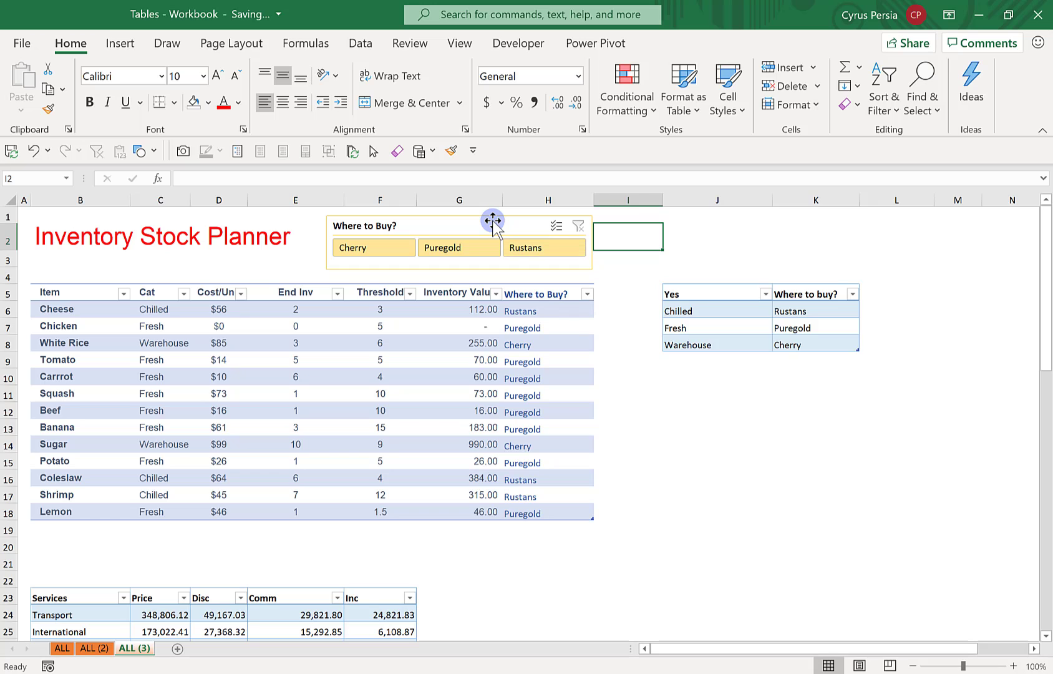
click(493, 225)
click(674, 235)
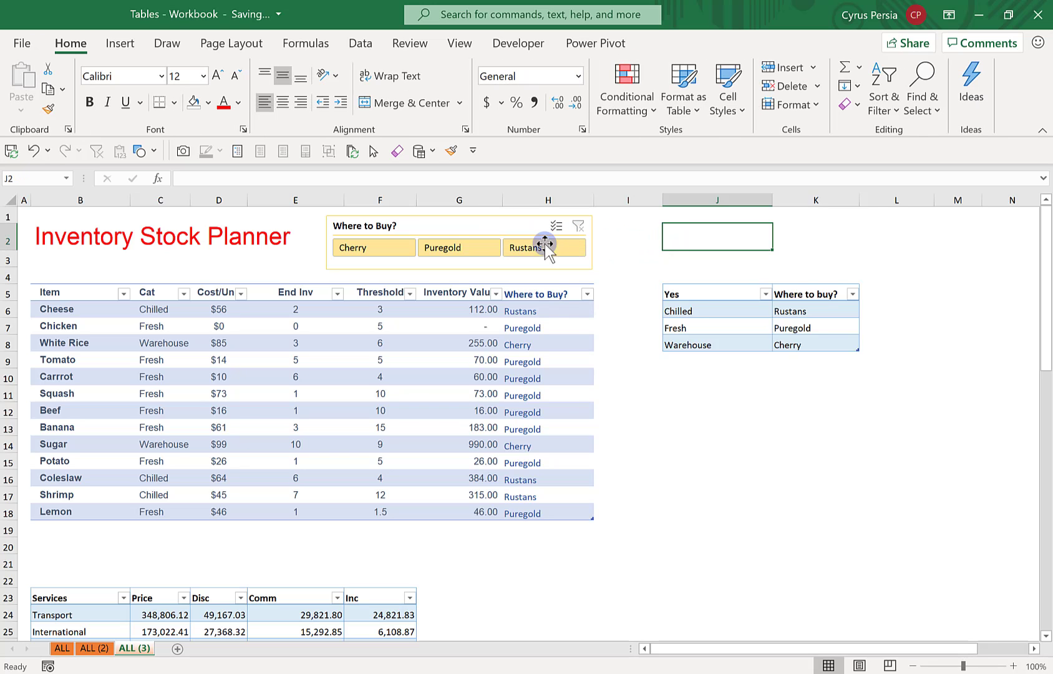
Filter the inventory table by Cherry, Puregold and Rustans in turn, and clear the slicer filter
click(374, 248)
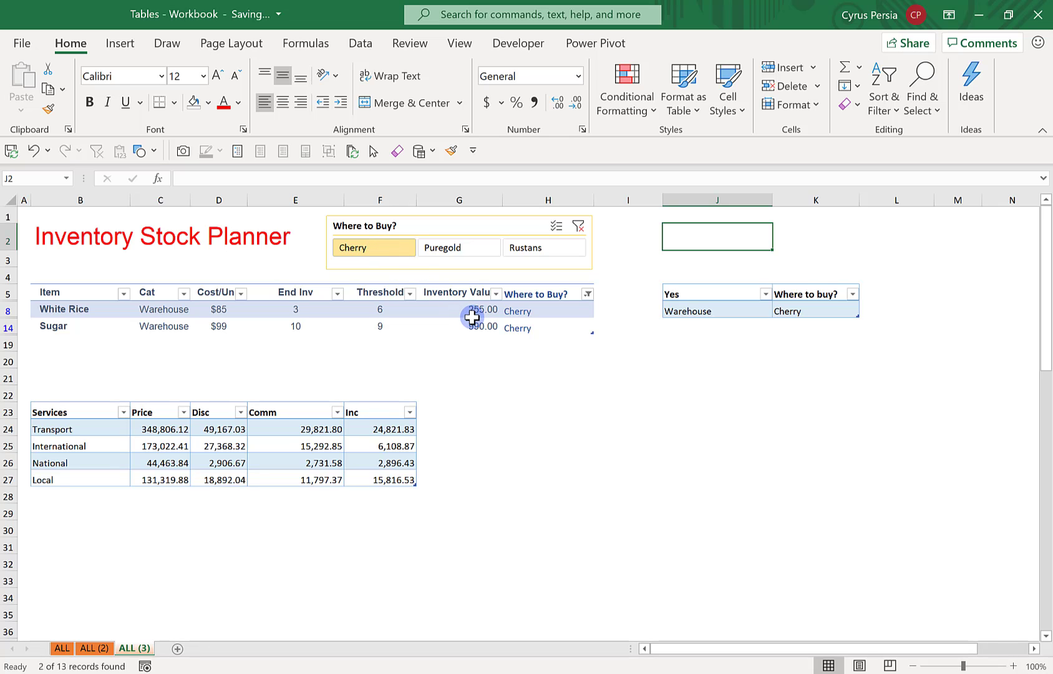
click(475, 250)
click(526, 247)
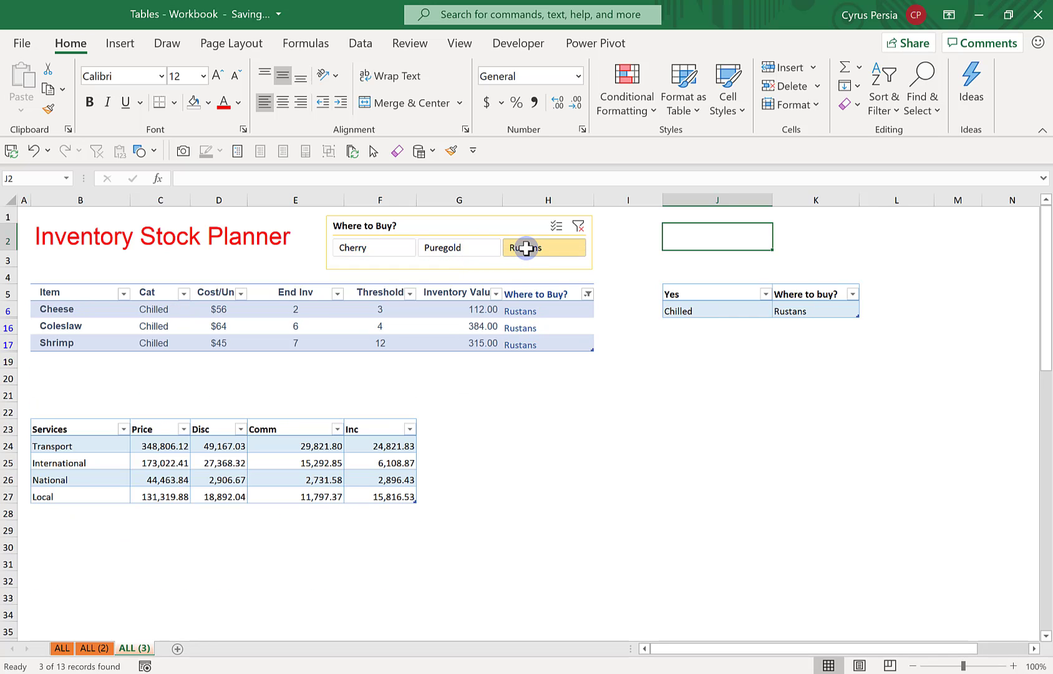
click(578, 227)
click(632, 265)
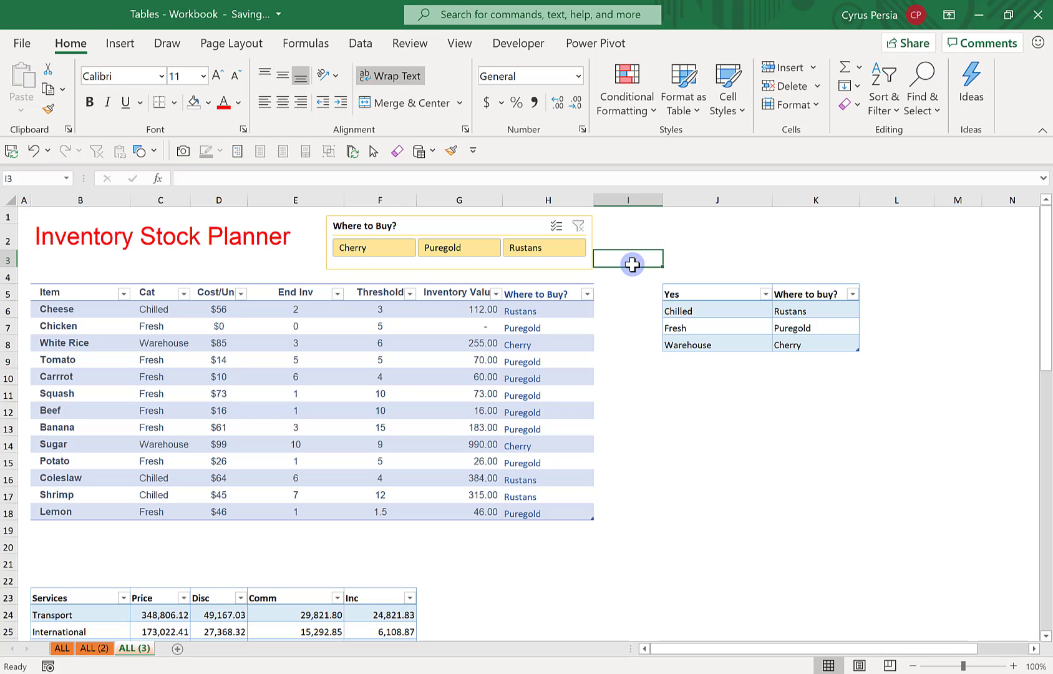